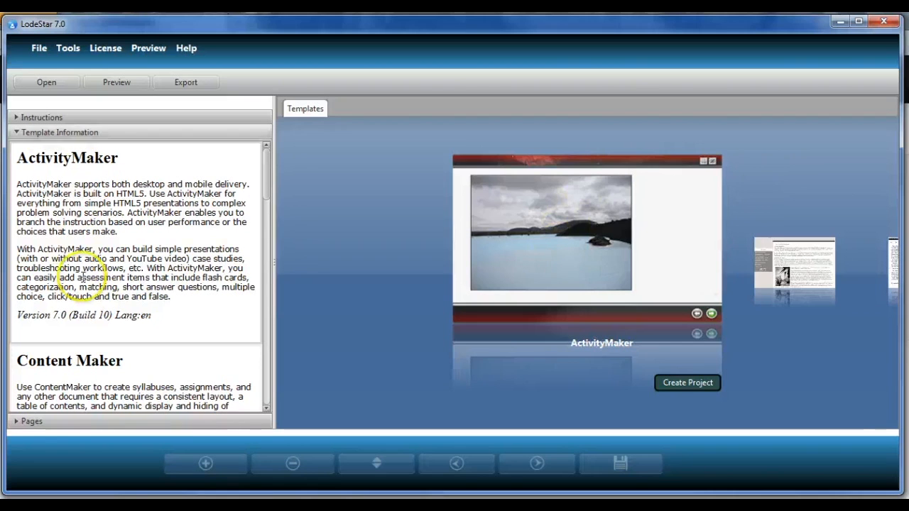
# - Create a new project from the ActivityMaker template titled "Canadian Challenge"
pyautogui.click(578, 250)
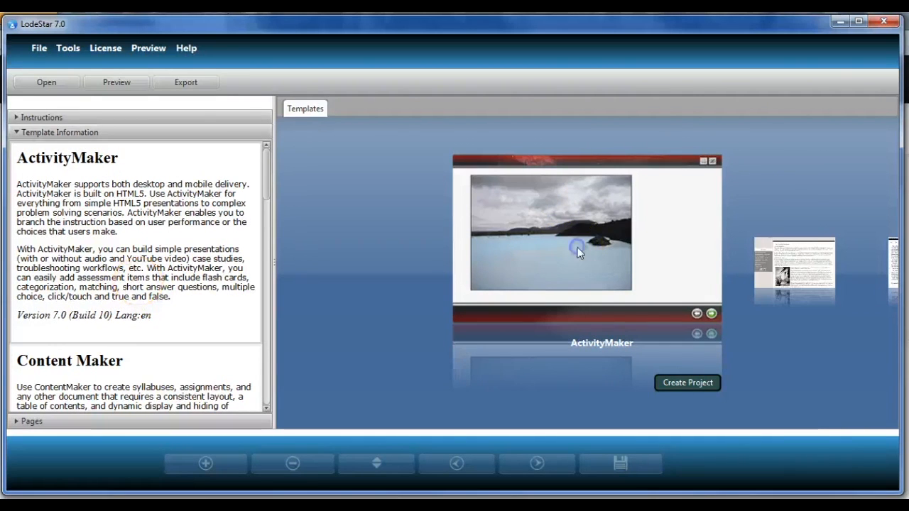
pyautogui.click(525, 320)
pyautogui.write('c')
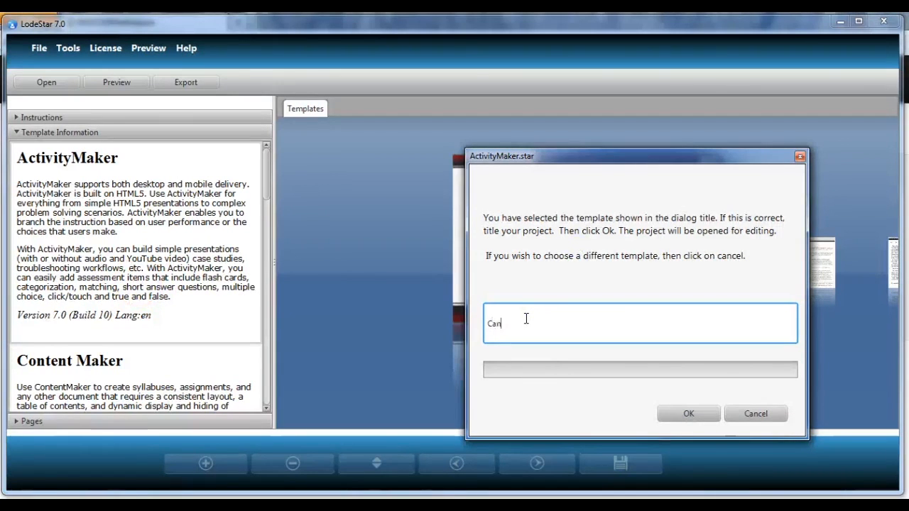
pyautogui.write('adian Ch')
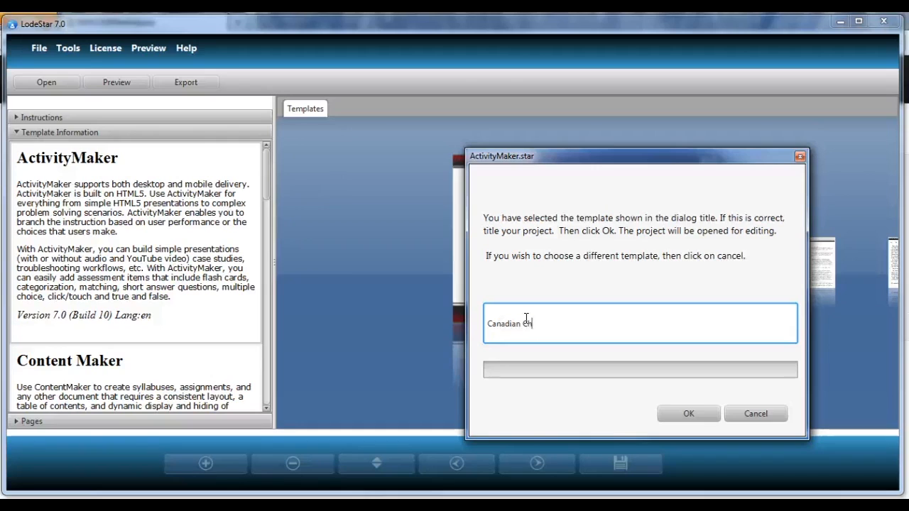
pyautogui.write('llenge')
pyautogui.click(689, 416)
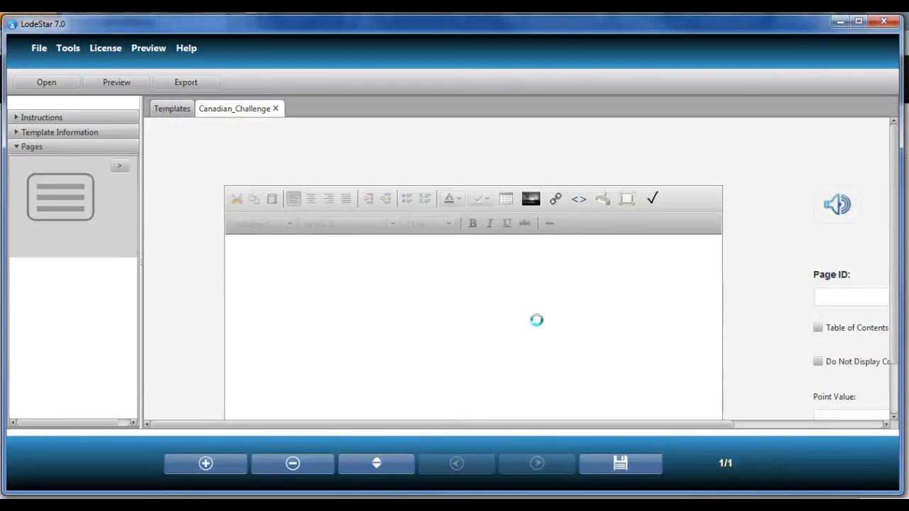
# - Open the Options dialog to check the preferred user directory, then close it
pyautogui.click(543, 301)
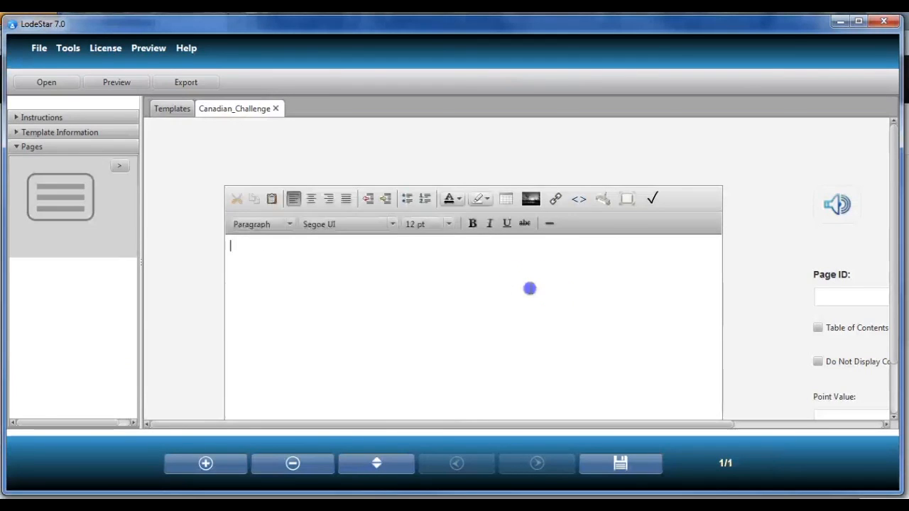
pyautogui.click(74, 49)
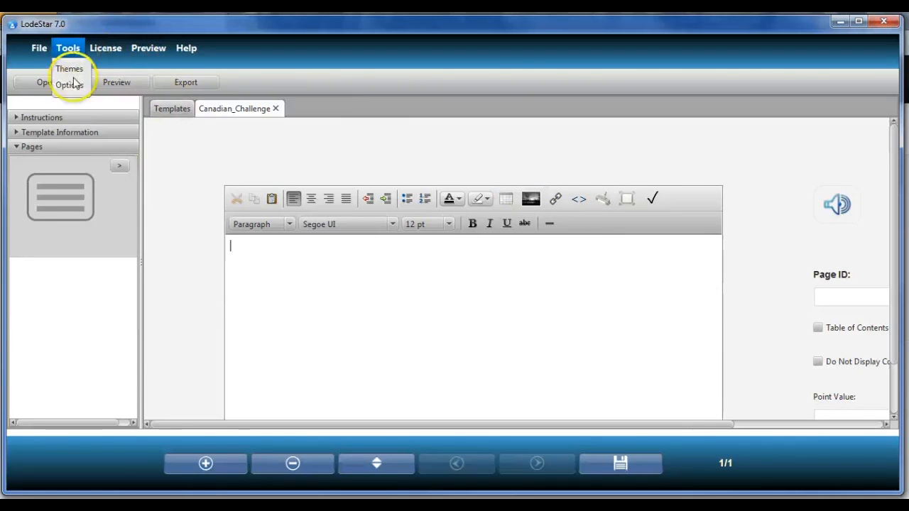
pyautogui.click(69, 85)
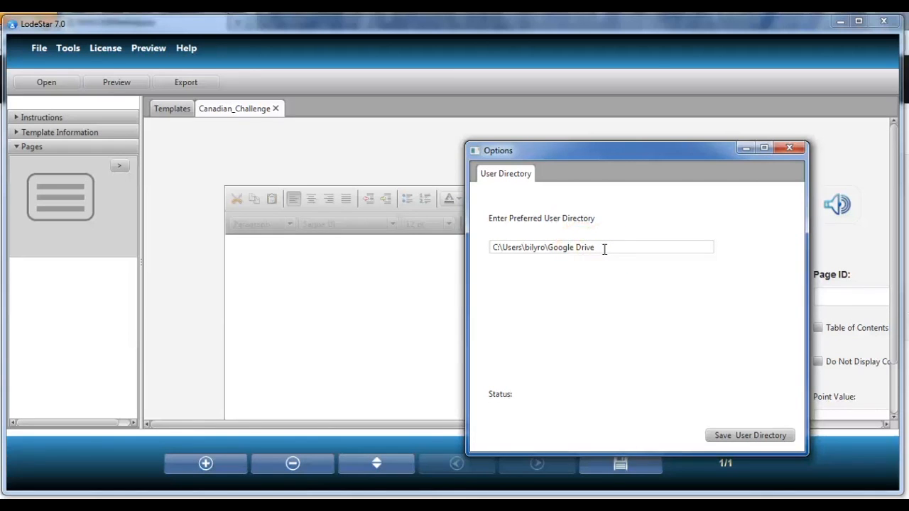
pyautogui.click(792, 150)
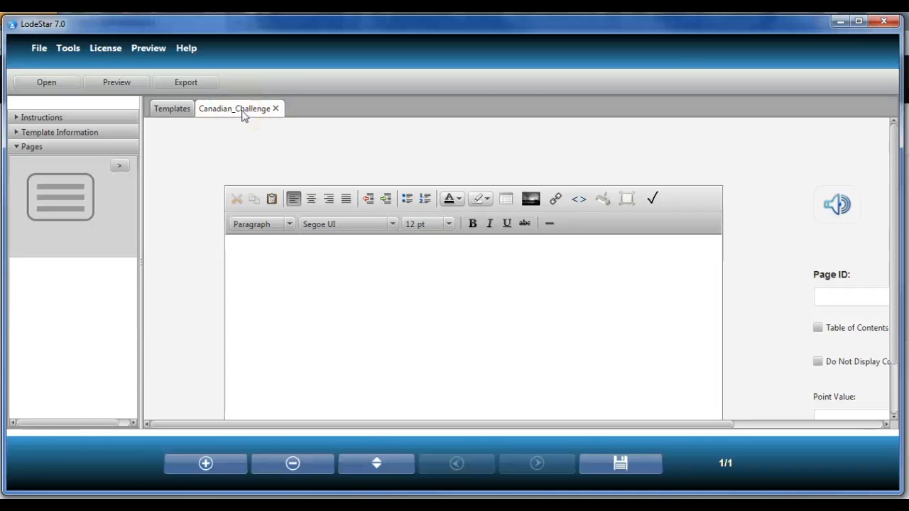
pyautogui.click(312, 253)
pyautogui.click(315, 256)
pyautogui.click(321, 268)
pyautogui.click(484, 200)
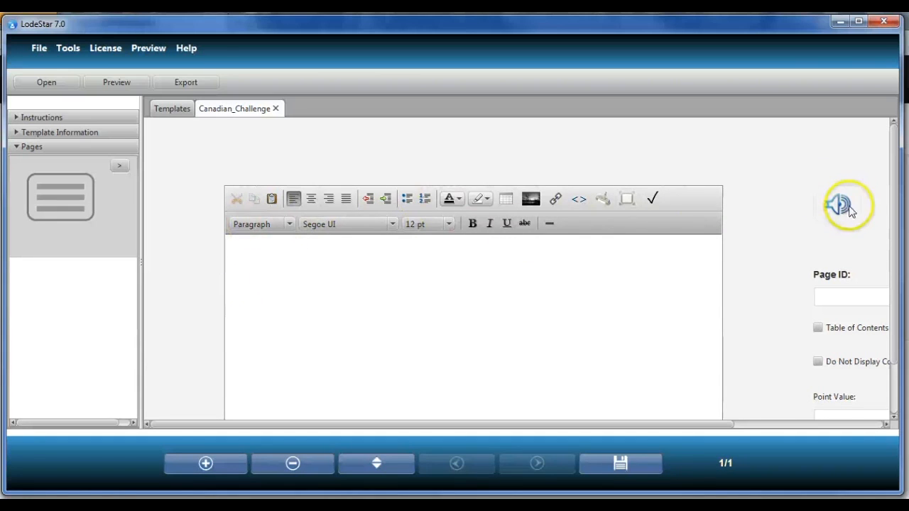
# - Set the first page's ID to "Introduction"
pyautogui.click(835, 297)
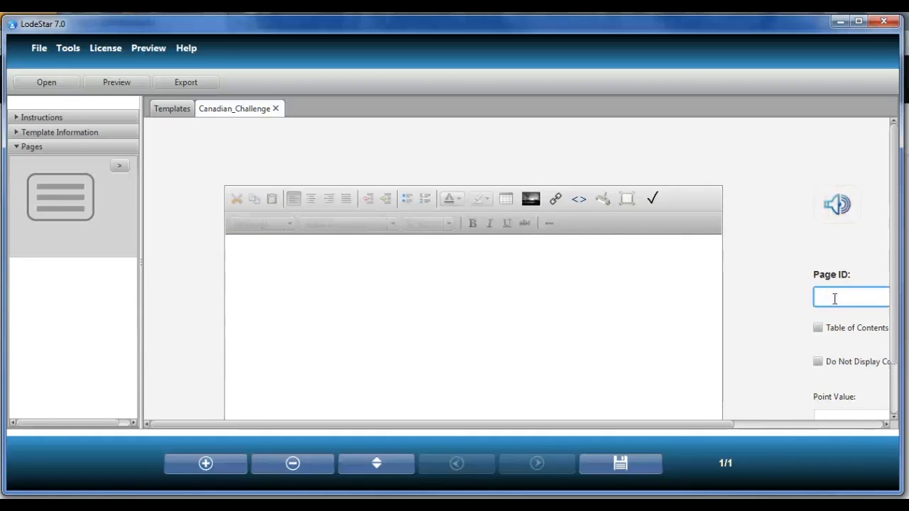
pyautogui.write('Introduction')
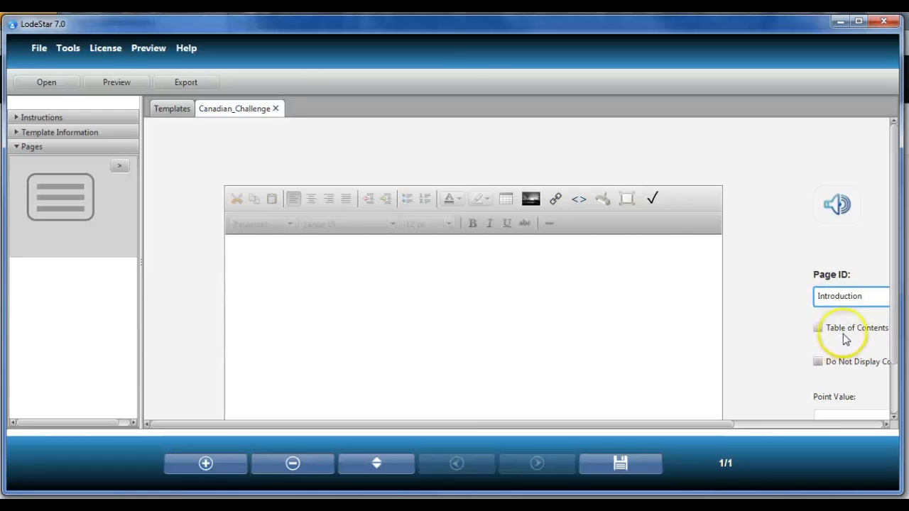
pyautogui.scroll(-1, 847, 390)
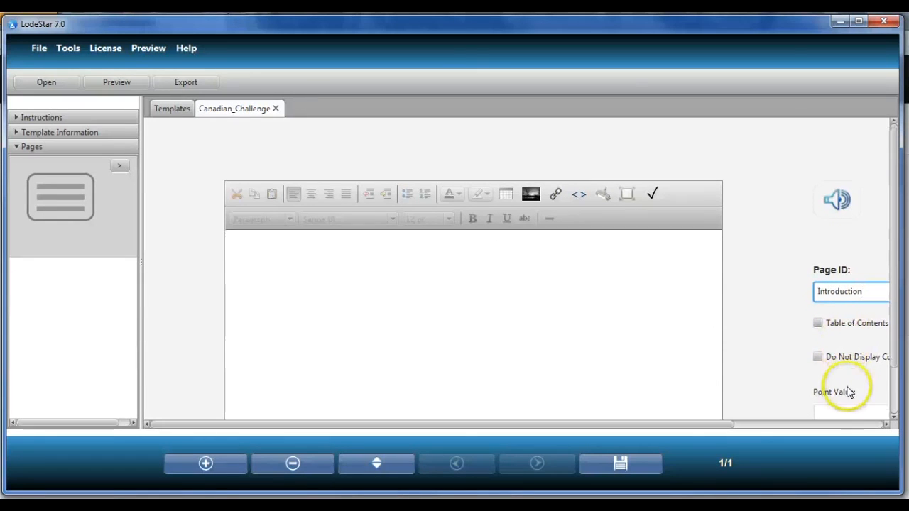
pyautogui.click(840, 383)
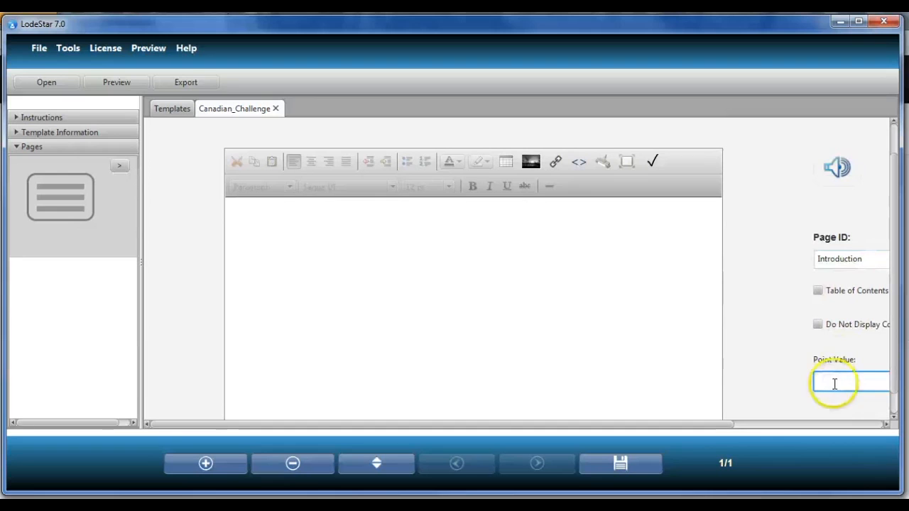
pyautogui.click(477, 263)
pyautogui.scroll(1, 897, 245)
# - Enter "The Great Canadian Challenge" and, on a new line, "Click on the next button to continue." in the page text
pyautogui.click(336, 287)
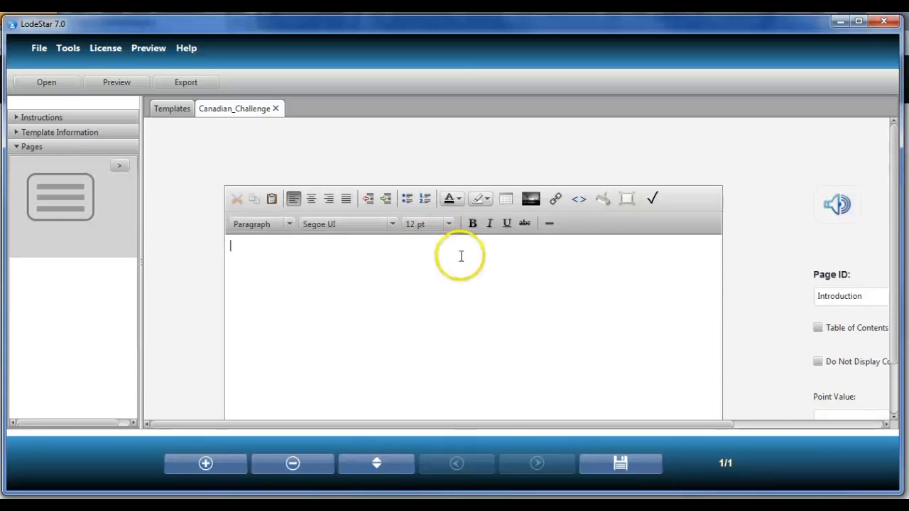
pyautogui.write('T')
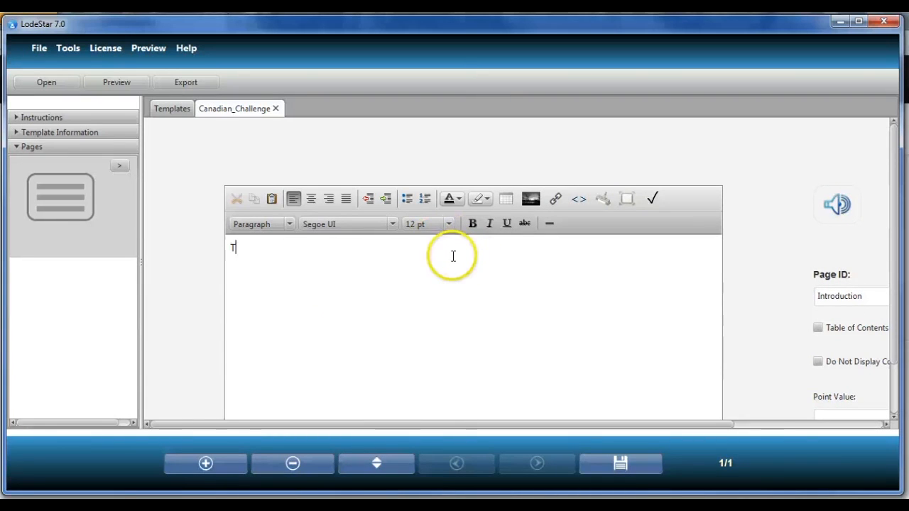
pyautogui.write('he Great')
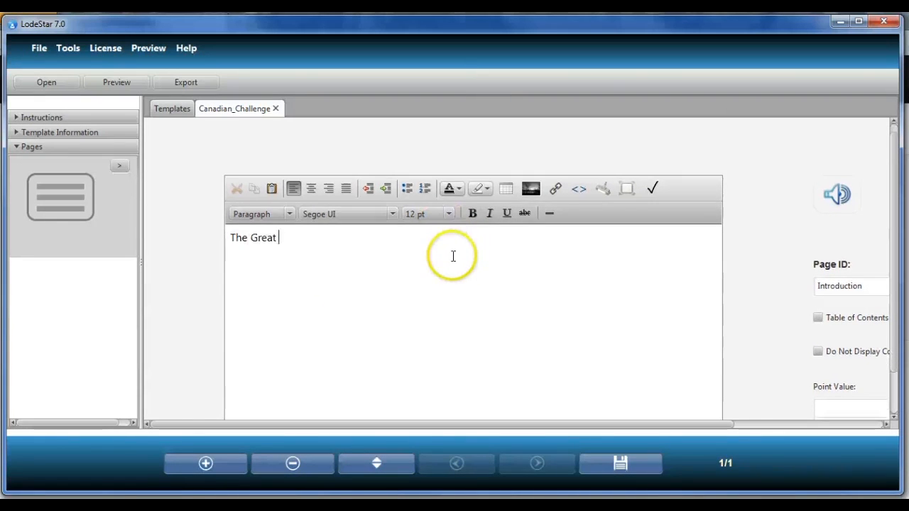
pyautogui.write(' Canadian ')
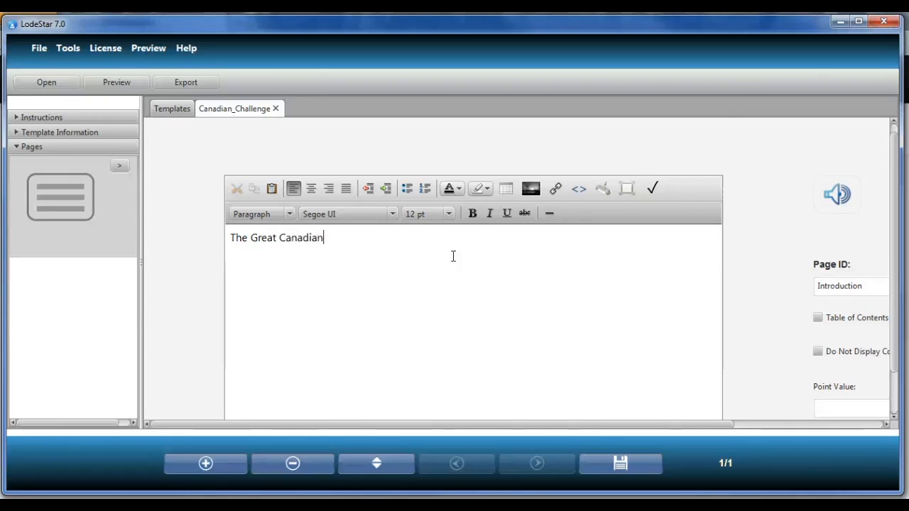
pyautogui.write('Challenge')
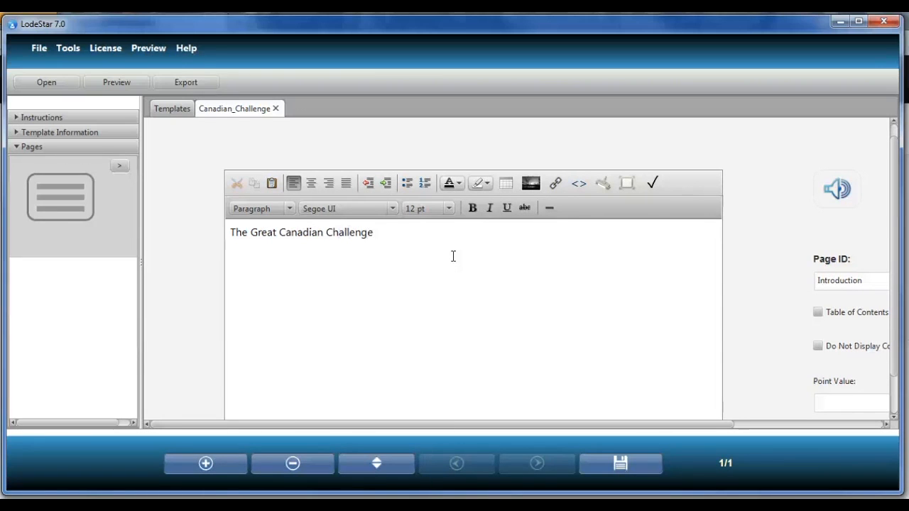
pyautogui.press('Return')
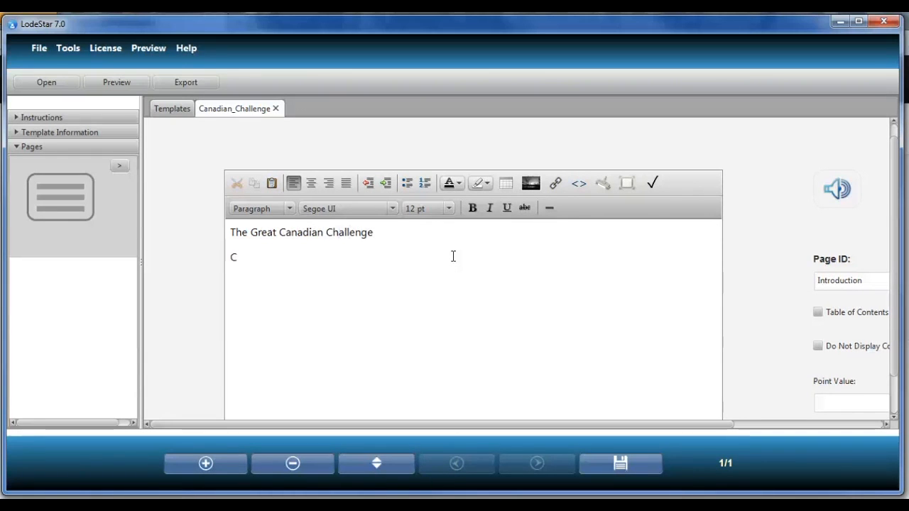
pyautogui.write('Click')
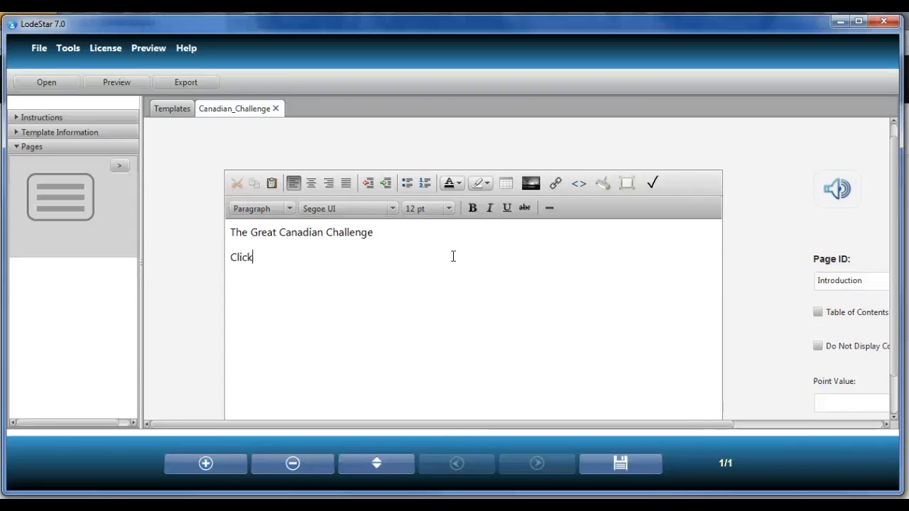
pyautogui.write(' on the next bu')
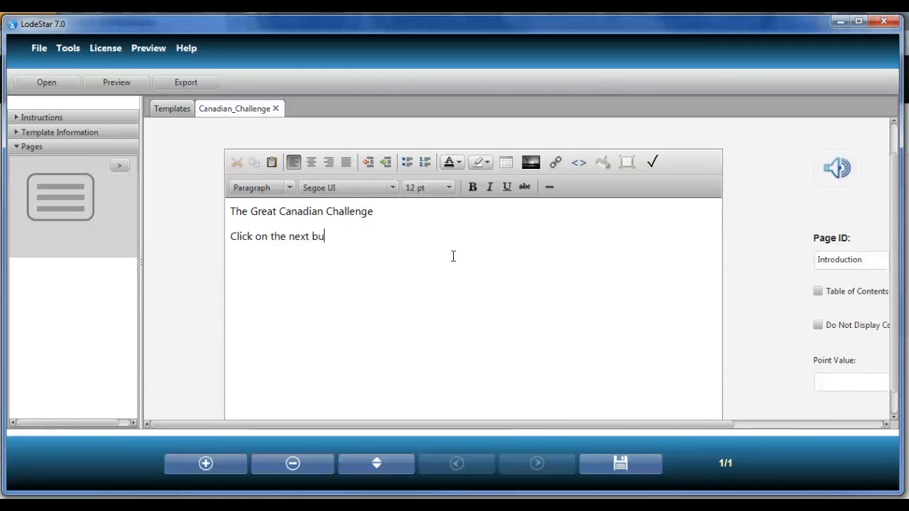
pyautogui.write('tton to continue.')
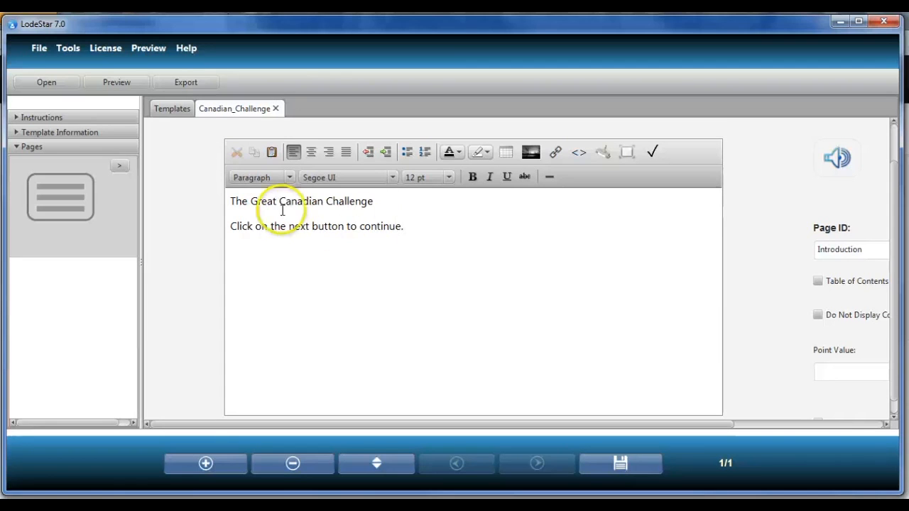
# - Format the line "The Great Canadian Challenge" as Heading 1
pyautogui.click(226, 202)
pyautogui.moveTo(317, 201); pyautogui.dragTo(381, 199)
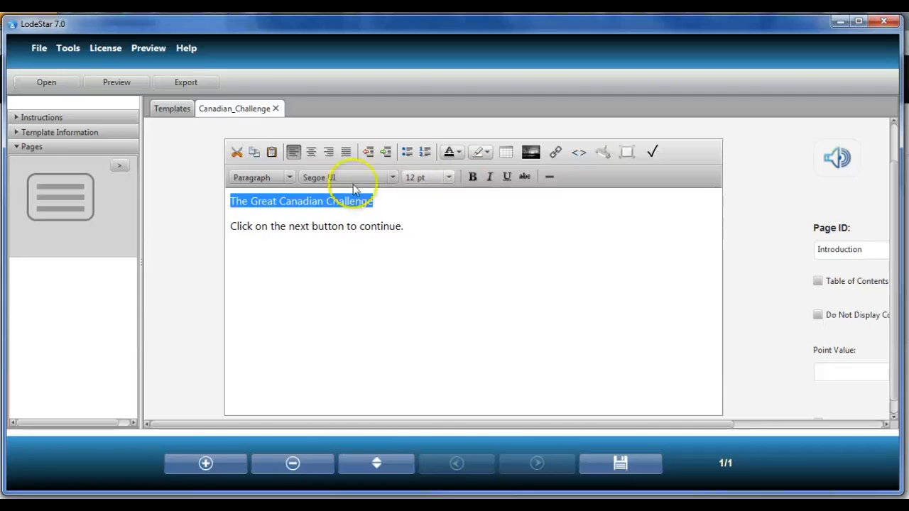
pyautogui.click(270, 178)
pyautogui.click(263, 211)
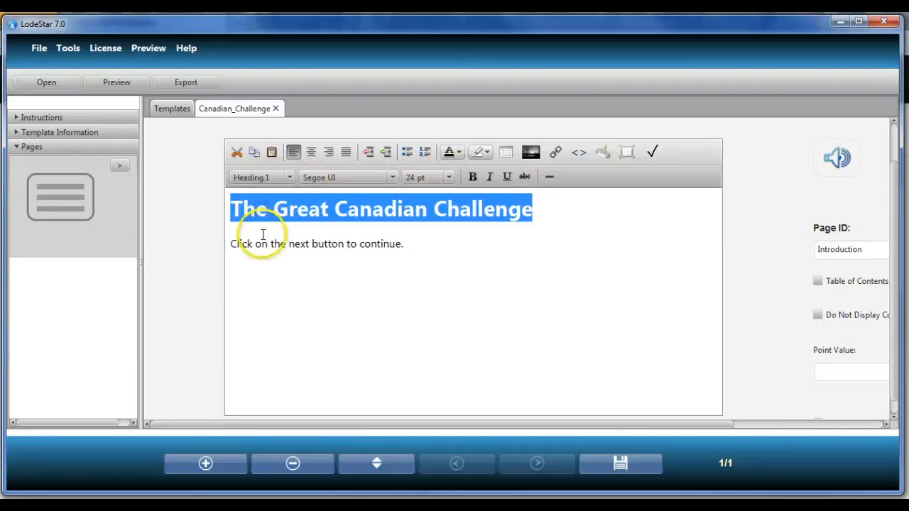
pyautogui.click(229, 215)
pyautogui.moveTo(231, 242); pyautogui.dragTo(236, 243)
pyautogui.click(228, 208)
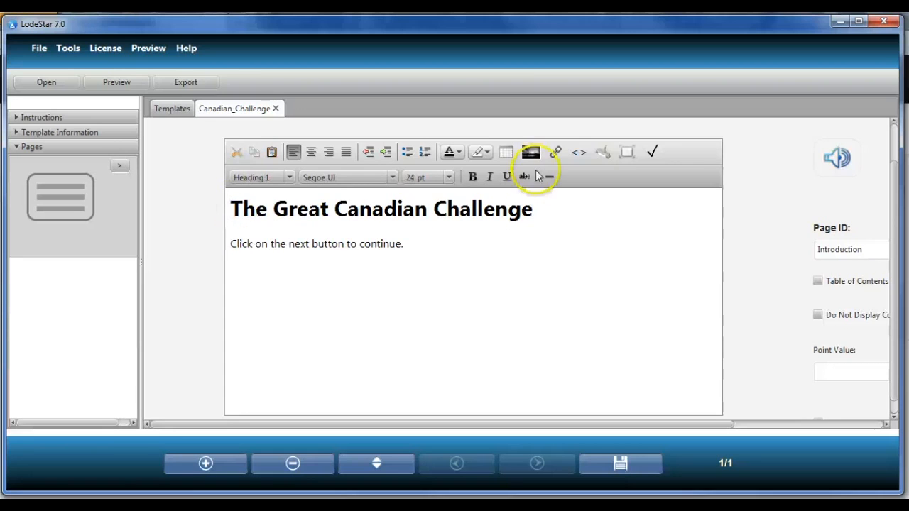
# - Start inserting an image and choose web-trudeau-constitution27.jpg from the Canada images folder as its source
pyautogui.click(533, 152)
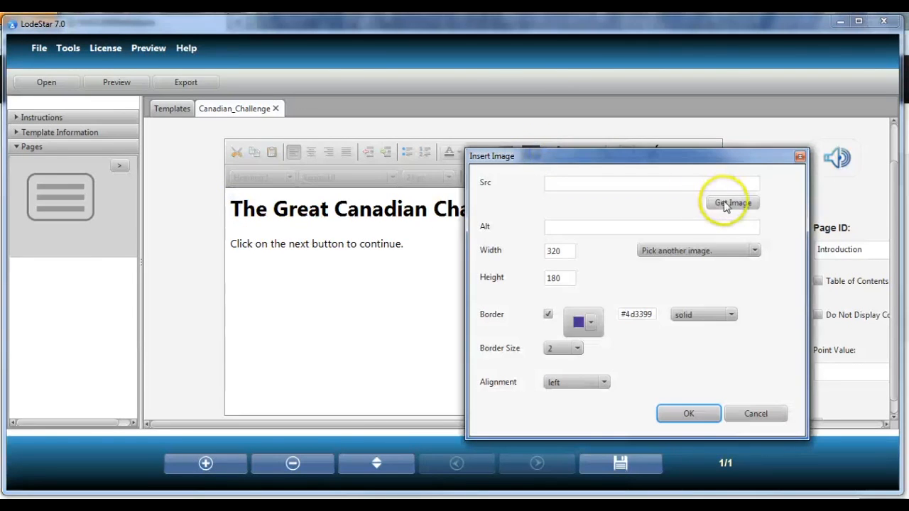
pyautogui.click(754, 414)
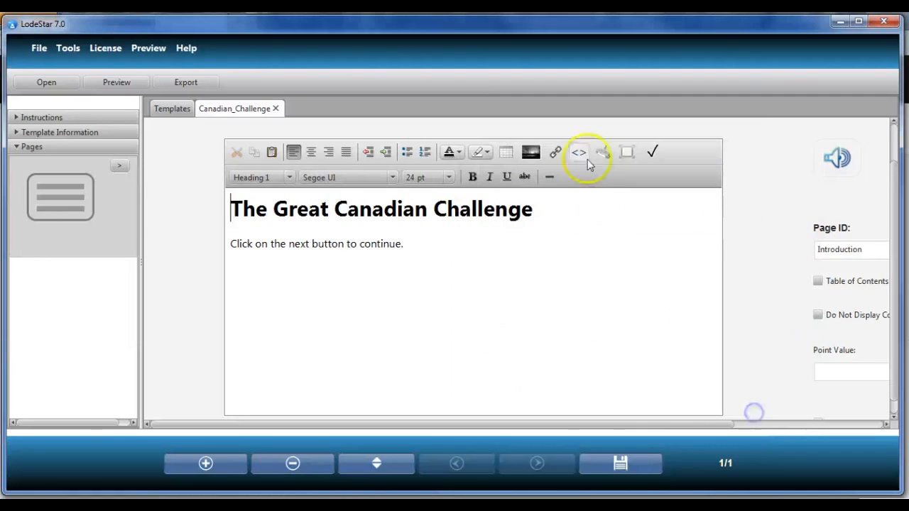
pyautogui.click(533, 154)
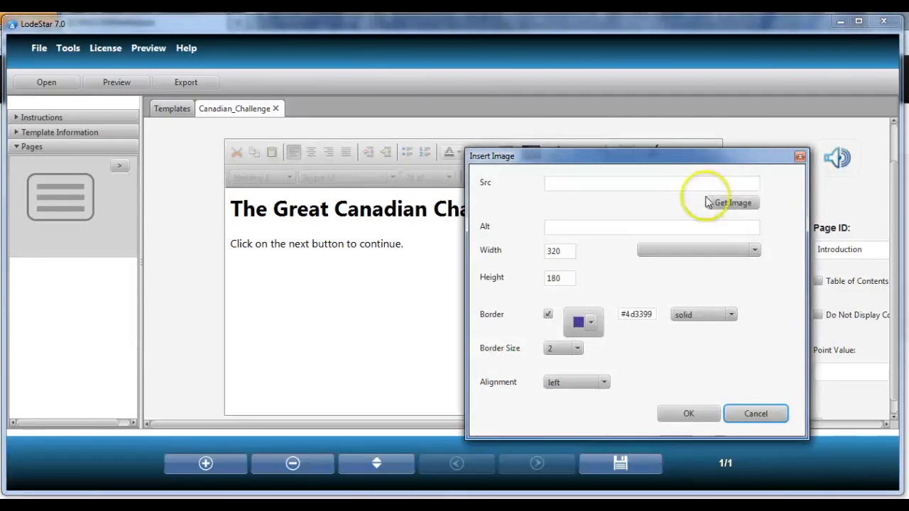
pyautogui.click(739, 204)
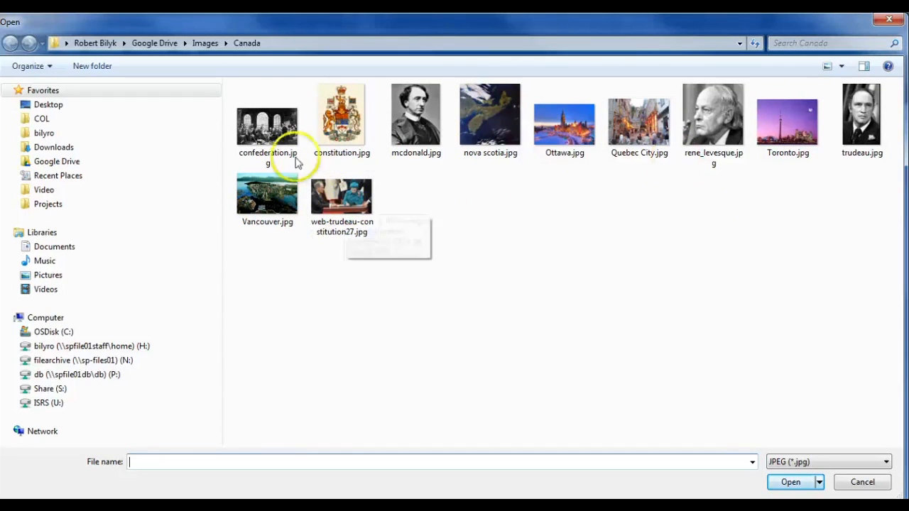
pyautogui.doubleClick(343, 203)
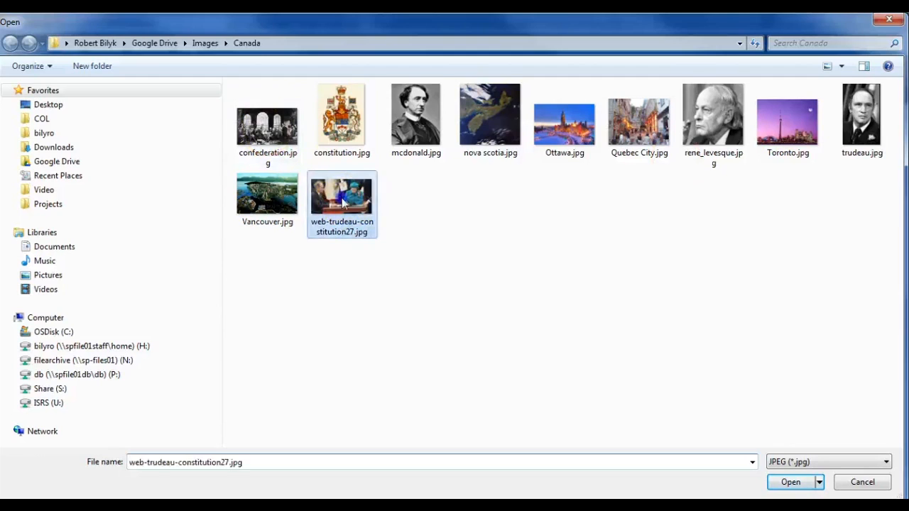
# - Set the image's alt text to "Canadian Constitution"
pyautogui.click(590, 229)
pyautogui.write('Canadian Const')
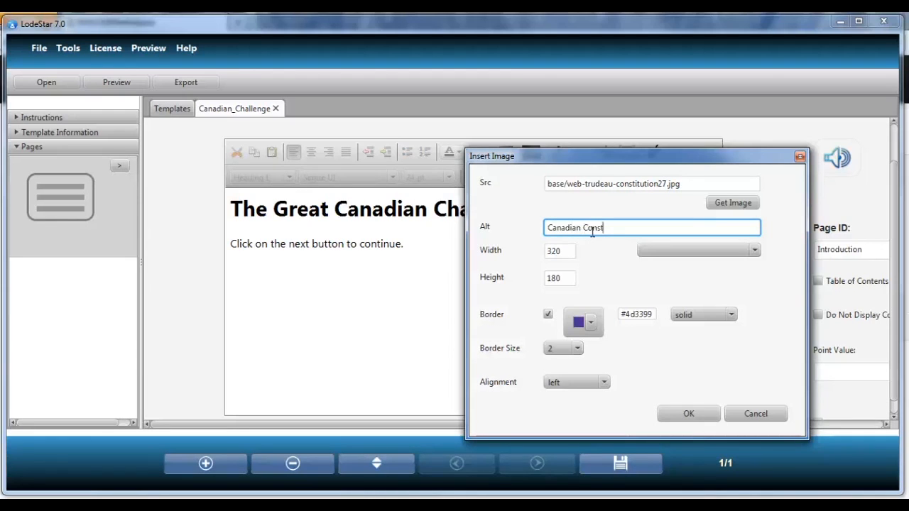
pyautogui.press('BackSpace')
pyautogui.press('BackSpace')
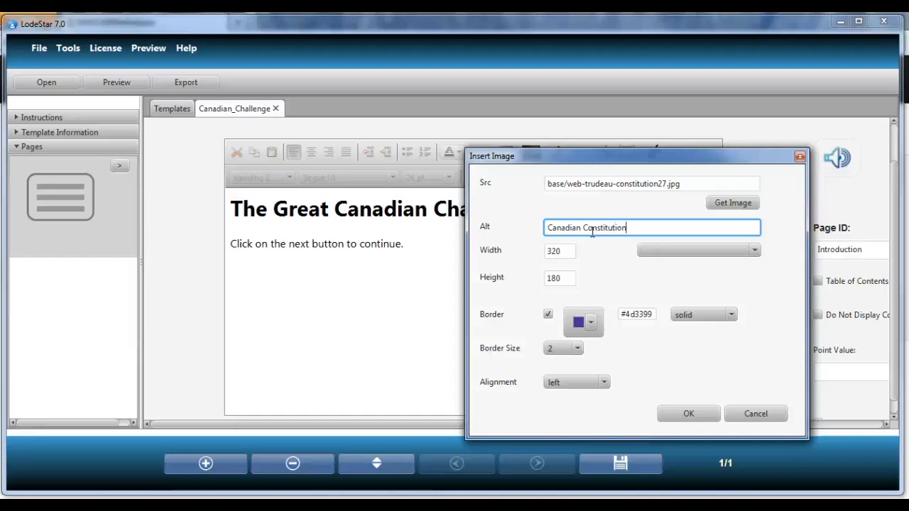
pyautogui.click(633, 225)
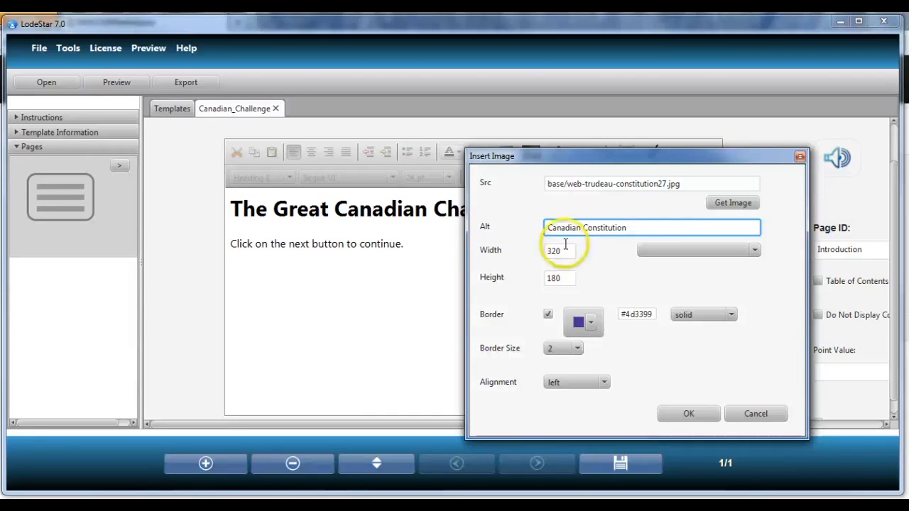
pyautogui.click(632, 228)
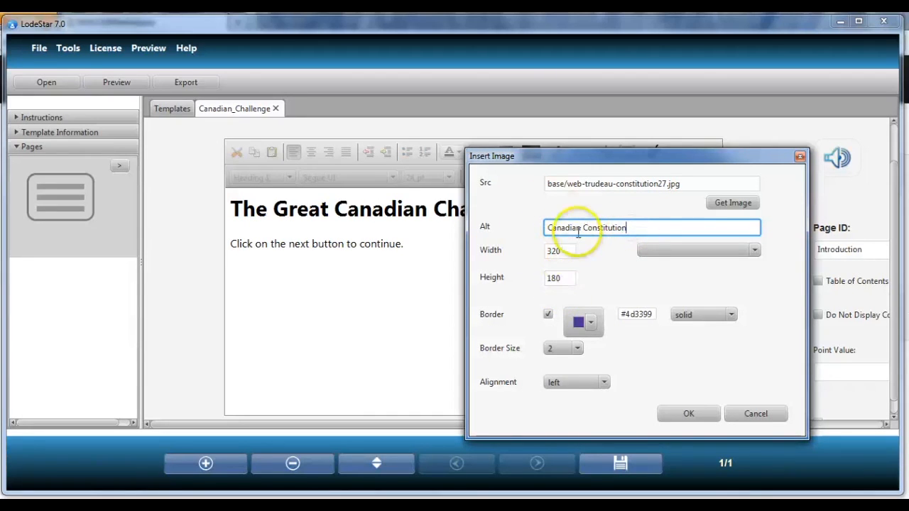
pyautogui.click(640, 227)
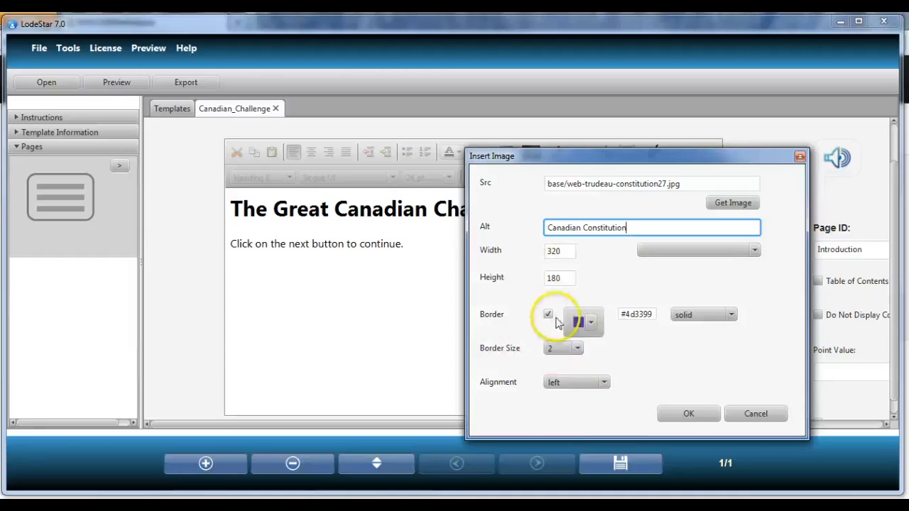
# - Keep the image border style solid and confirm inserting the image beside the page text
pyautogui.click(693, 317)
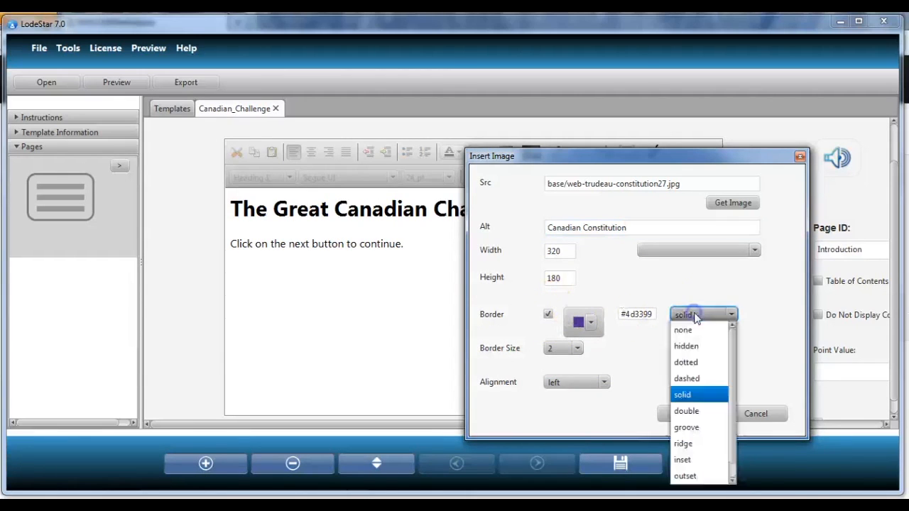
pyautogui.click(695, 288)
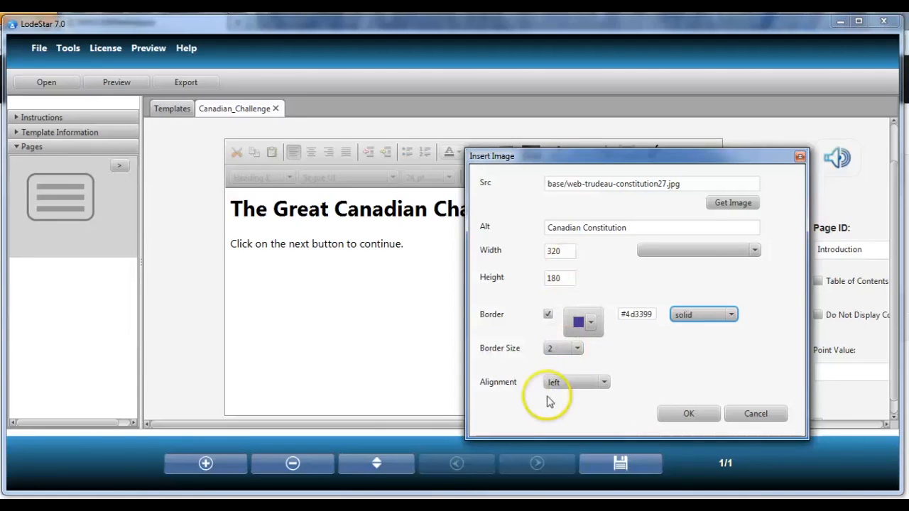
pyautogui.click(689, 413)
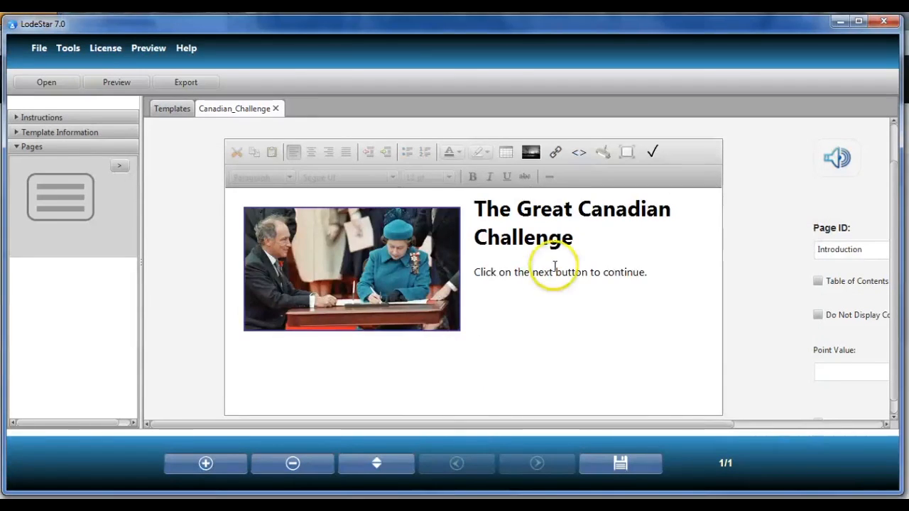
pyautogui.click(648, 273)
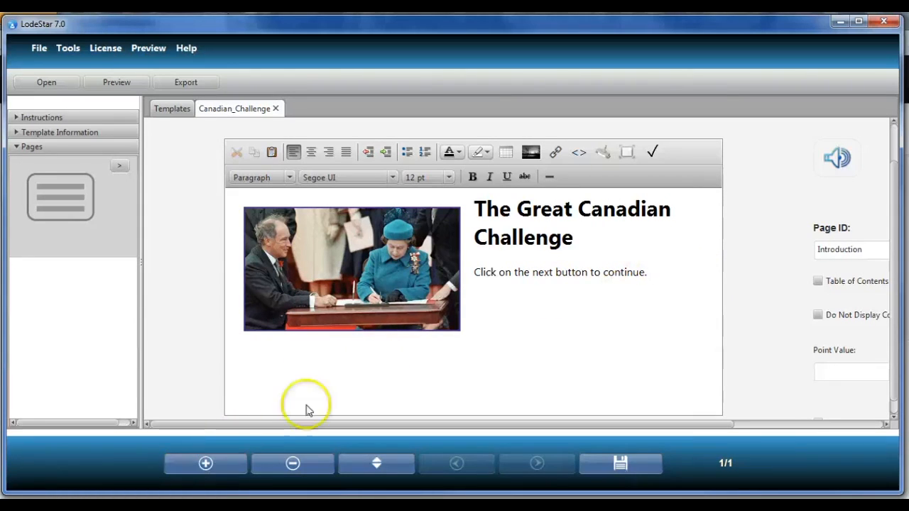
# - Add a new page and change its layout to Question (Simple Layout)
pyautogui.click(205, 463)
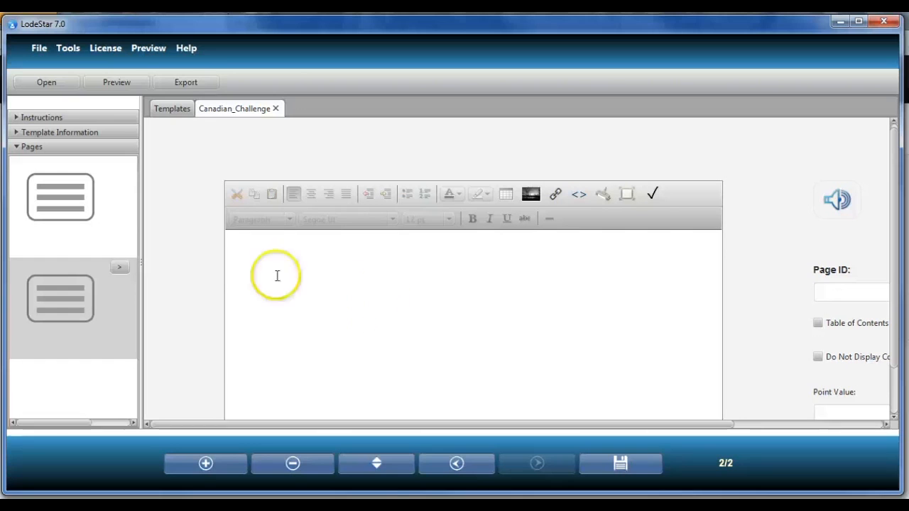
pyautogui.click(120, 267)
pyautogui.moveTo(416, 132); pyautogui.dragTo(425, 162)
pyautogui.click(267, 229)
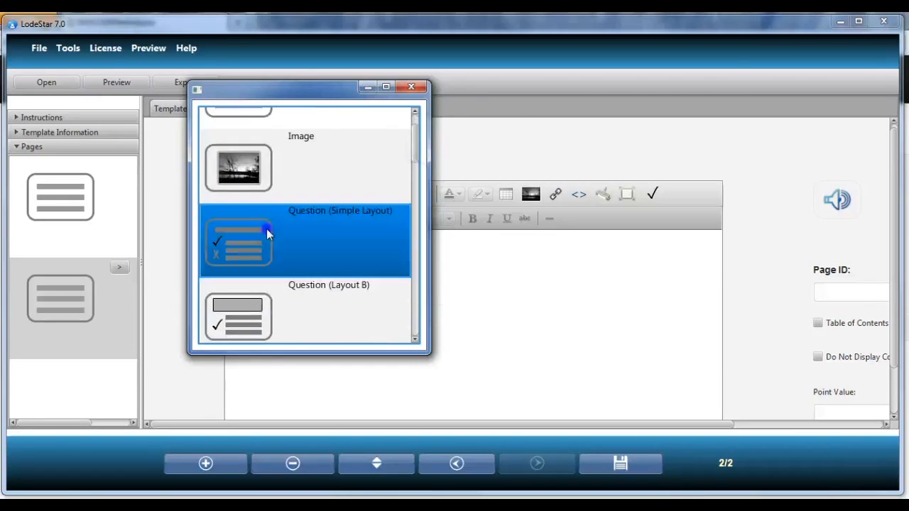
pyautogui.click(419, 89)
pyautogui.click(374, 243)
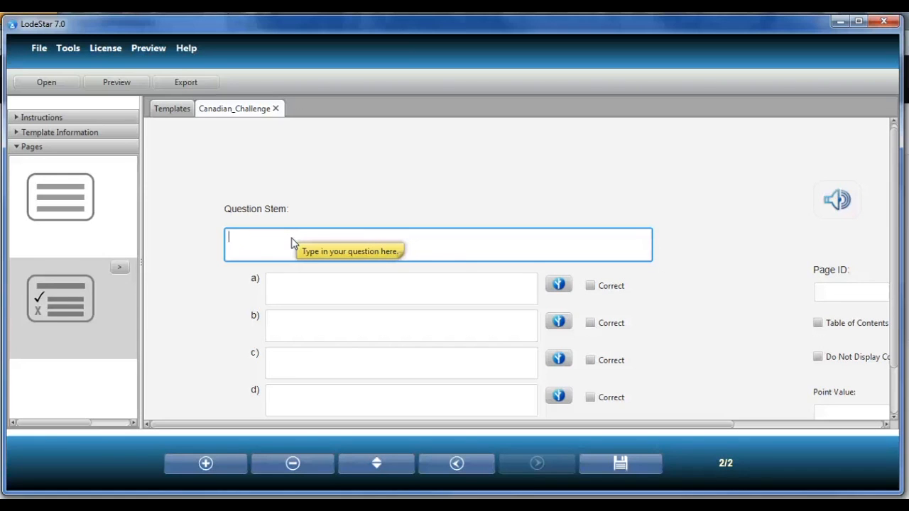
# - Enter the question stem "In what year was Canada confederated?"
pyautogui.press('BackSpace')
pyautogui.press('BackSpace')
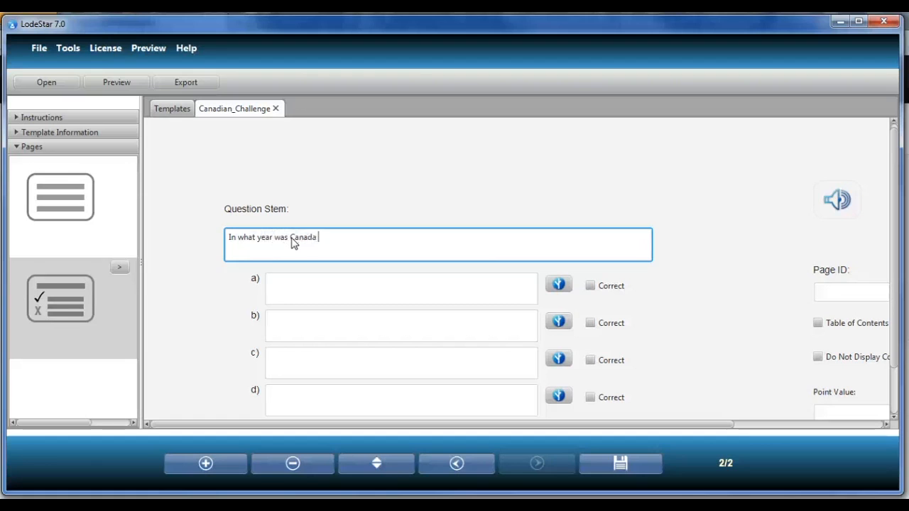
pyautogui.write('ederated')
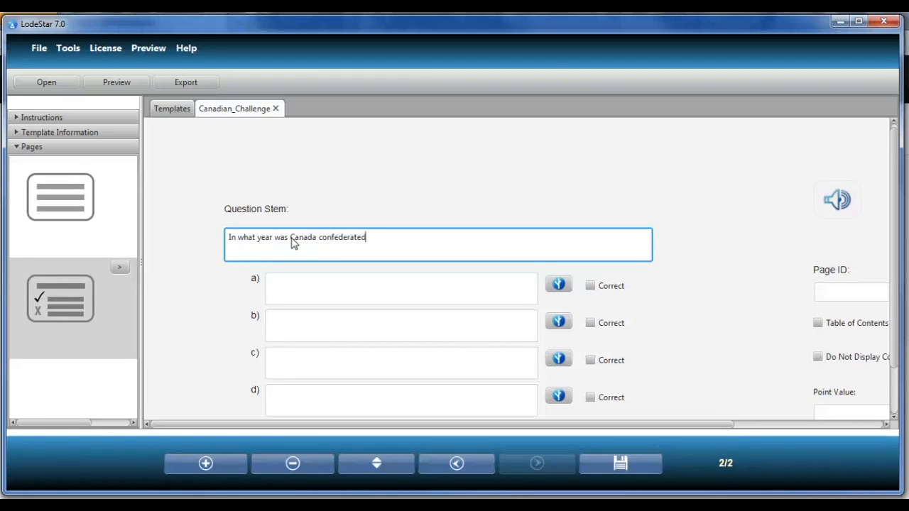
pyautogui.write('?')
# - Enter the answer choices 1432, 1666, 1867 and 1932, and mark 1867 as the correct answer
pyautogui.click(307, 294)
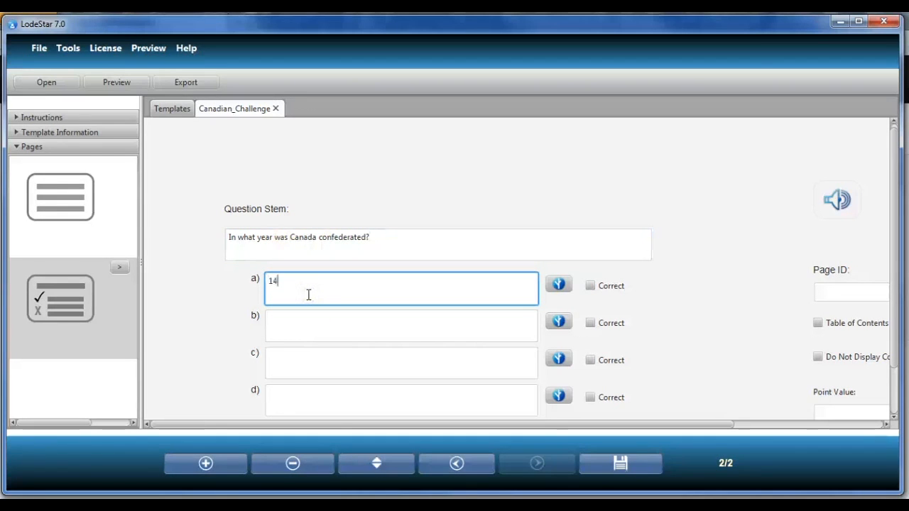
pyautogui.write('1432')
pyautogui.click(313, 324)
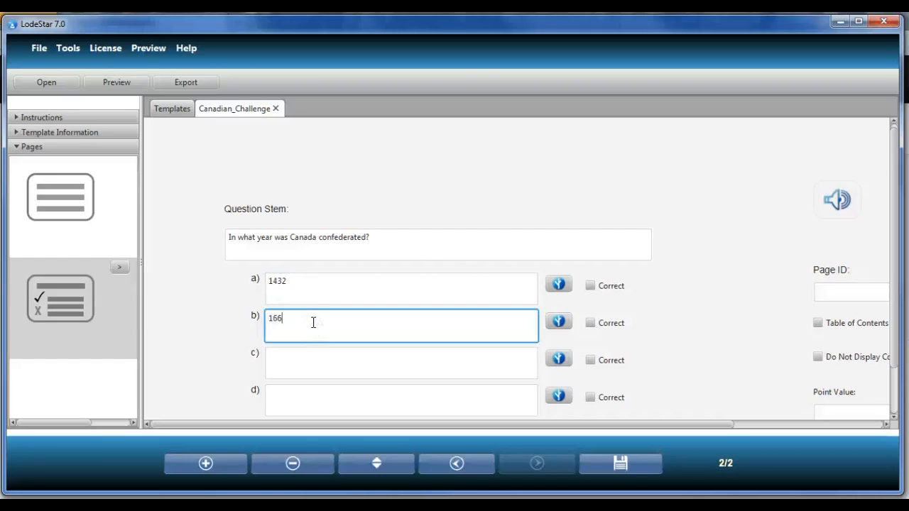
pyautogui.click(281, 362)
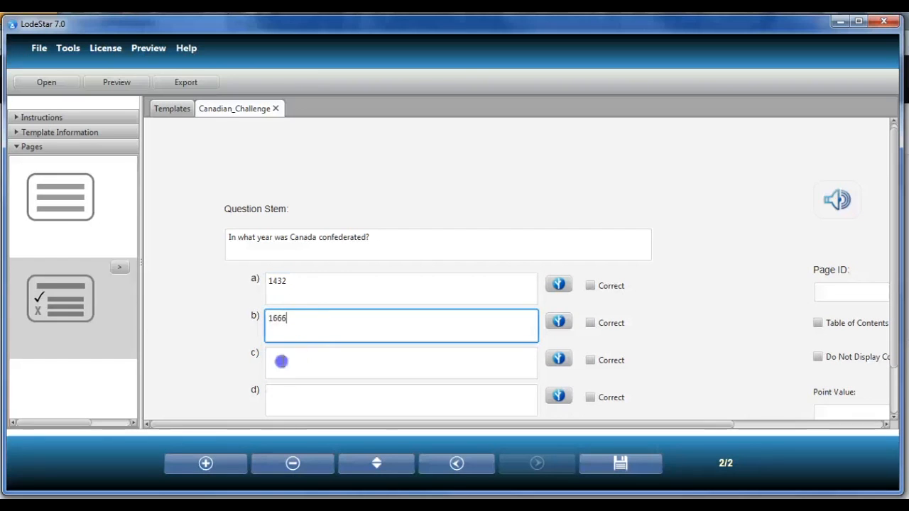
pyautogui.write('1867')
pyautogui.click(238, 385)
pyautogui.click(309, 401)
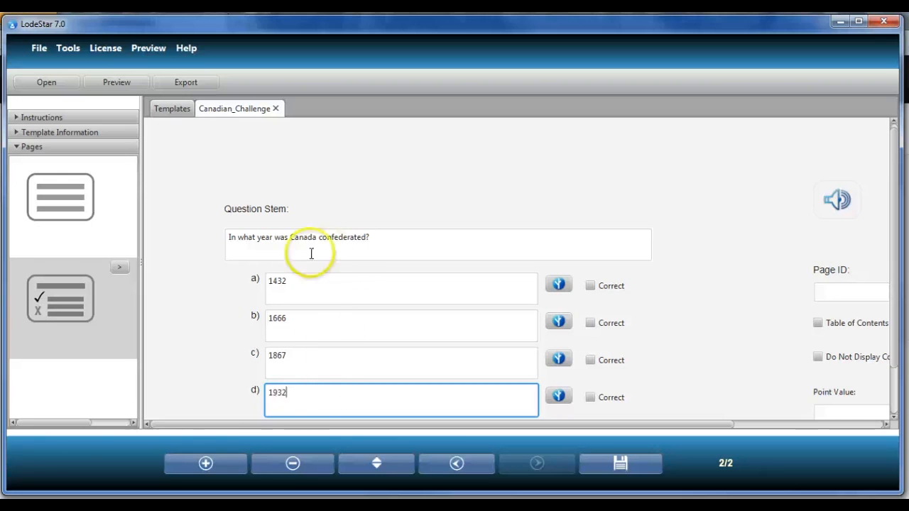
pyautogui.click(591, 360)
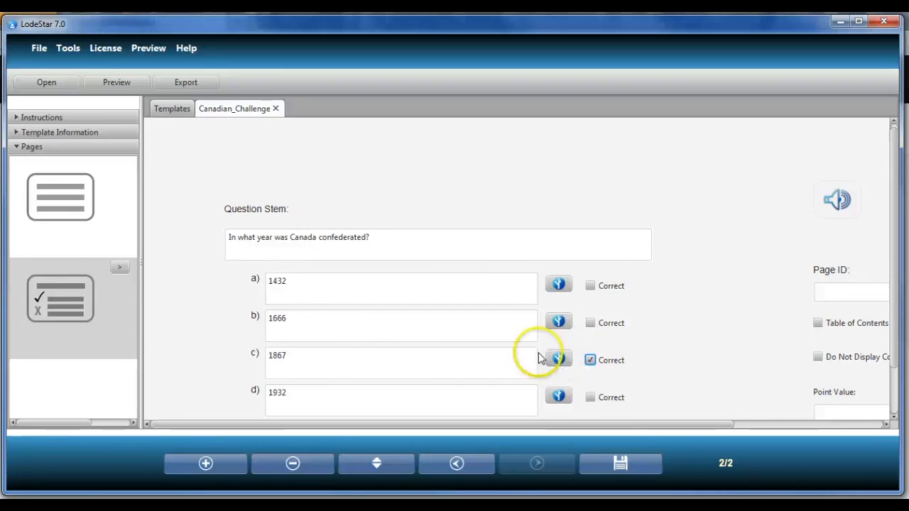
# - Open branching options for answer 1932, enable feedback and enter "This was an important date, but not the date of confederation."
pyautogui.click(305, 284)
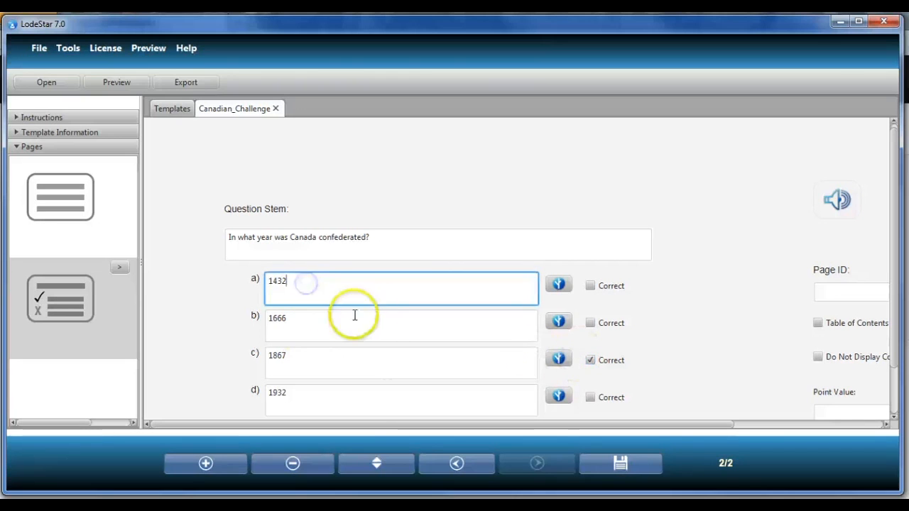
pyautogui.click(309, 396)
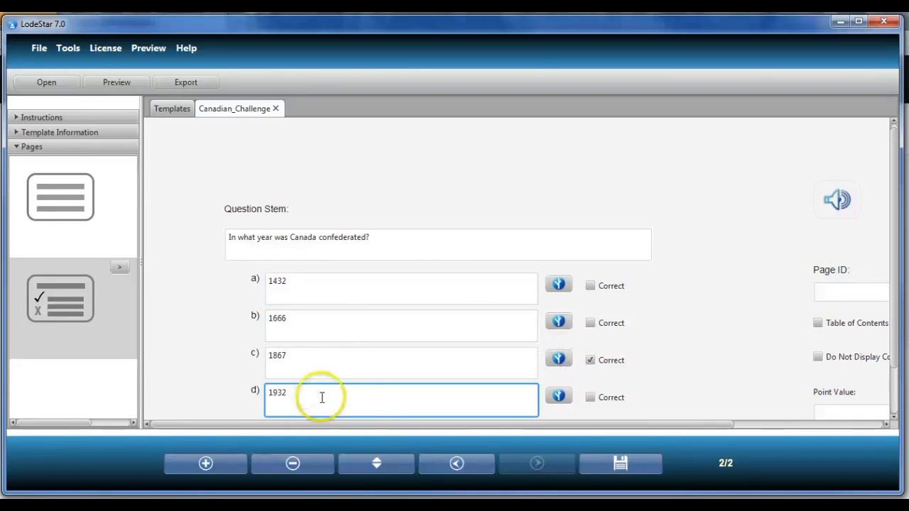
pyautogui.moveTo(311, 393); pyautogui.dragTo(256, 390)
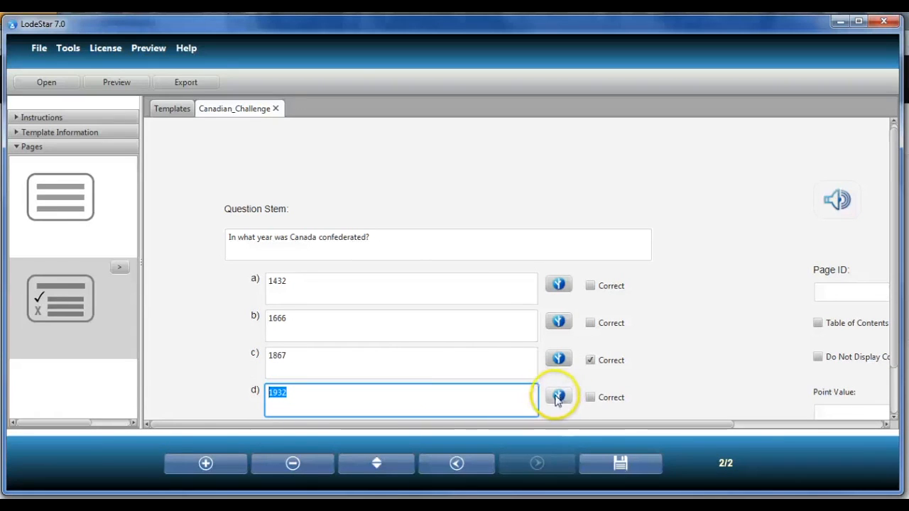
pyautogui.click(559, 396)
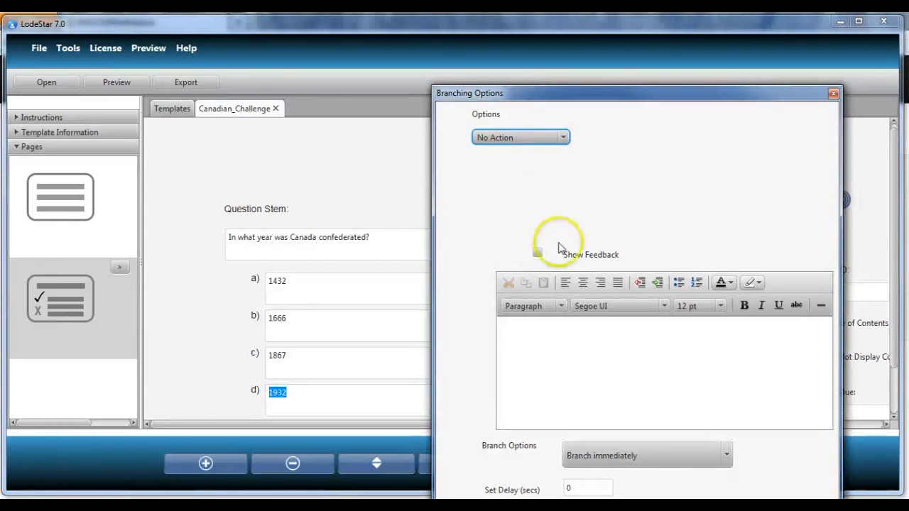
pyautogui.click(537, 253)
pyautogui.click(523, 325)
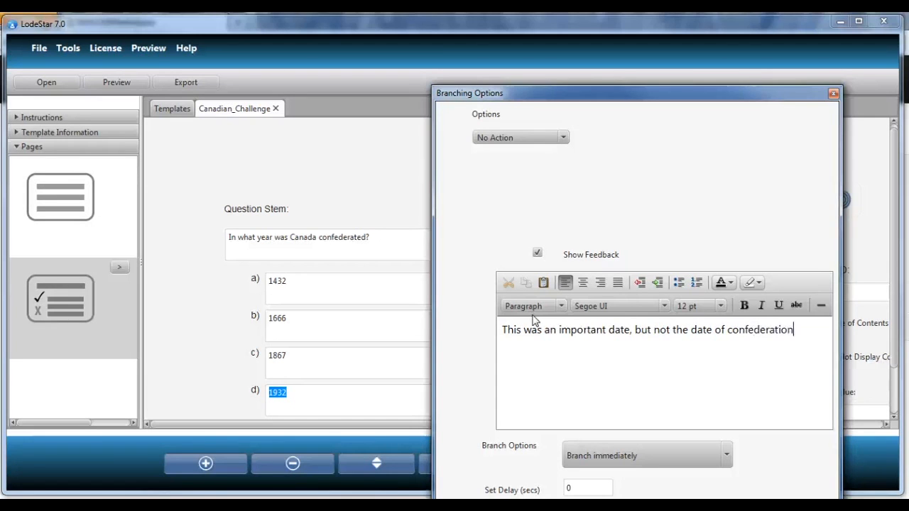
pyautogui.write('.')
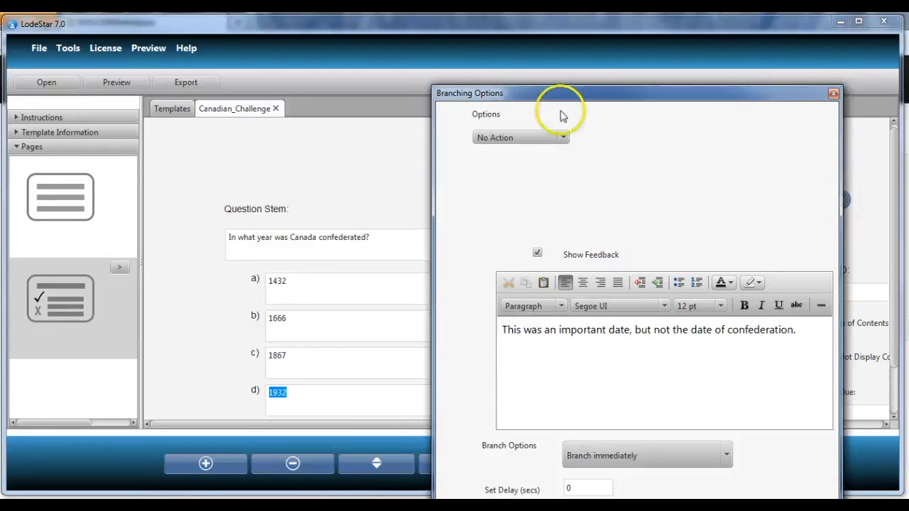
# - Bold the word "not" in the feedback text and save the branching options
pyautogui.moveTo(571, 95); pyautogui.dragTo(469, 33)
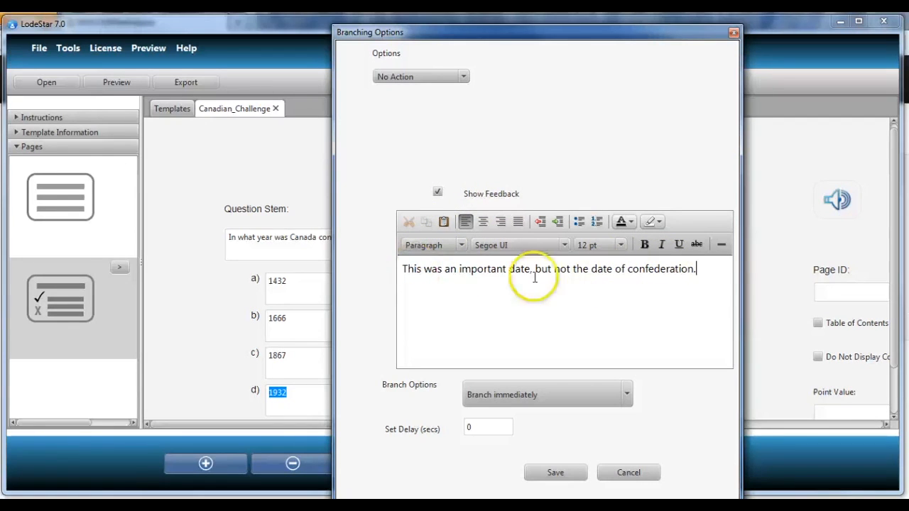
pyautogui.click(562, 270)
pyautogui.doubleClick(563, 269)
pyautogui.click(645, 245)
pyautogui.click(572, 285)
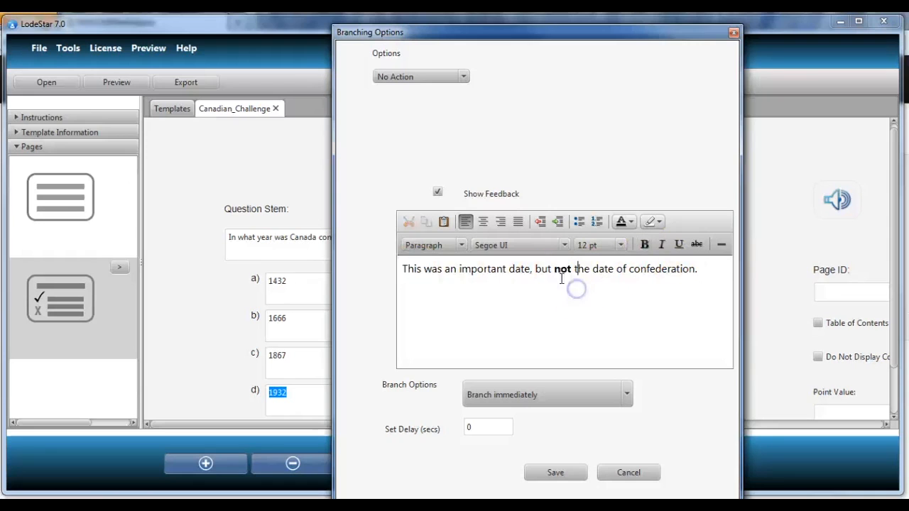
pyautogui.doubleClick(563, 269)
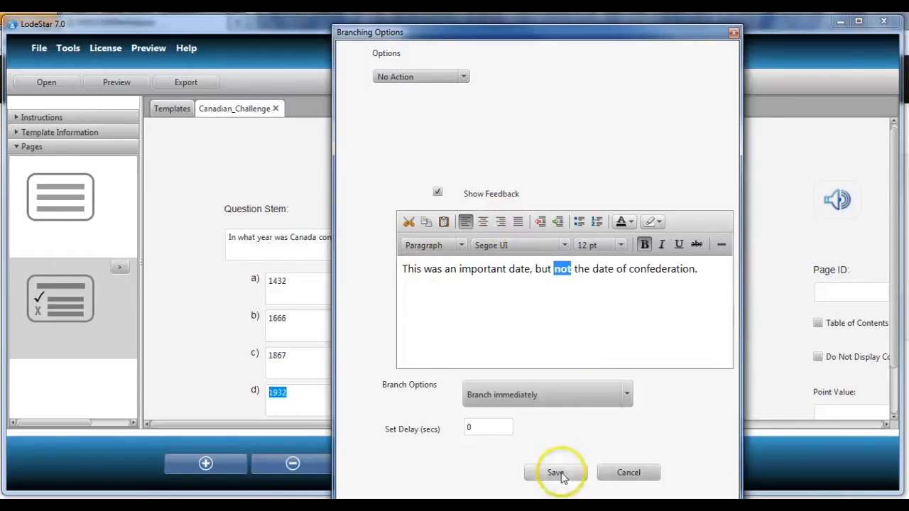
pyautogui.click(556, 473)
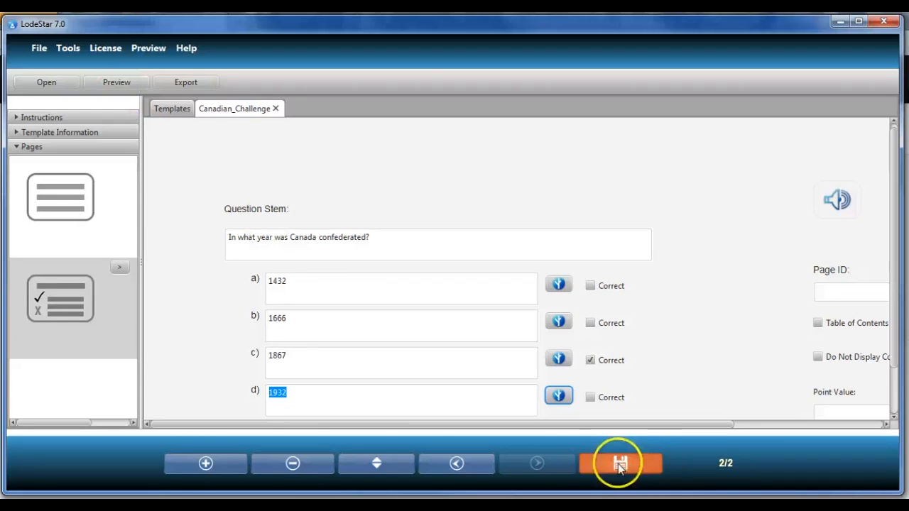
# - Preview the activity, move to the question, answer 1932 and check its feedback, then close the preview
pyautogui.click(39, 48)
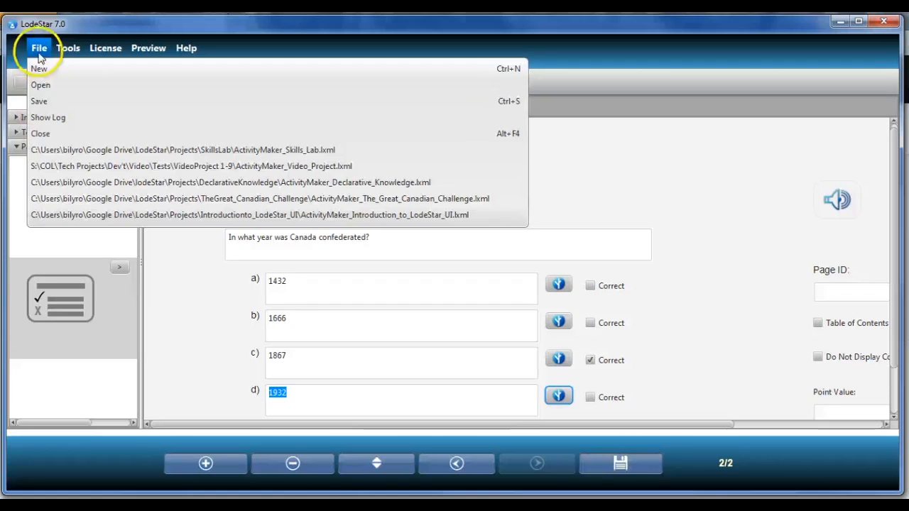
pyautogui.click(661, 160)
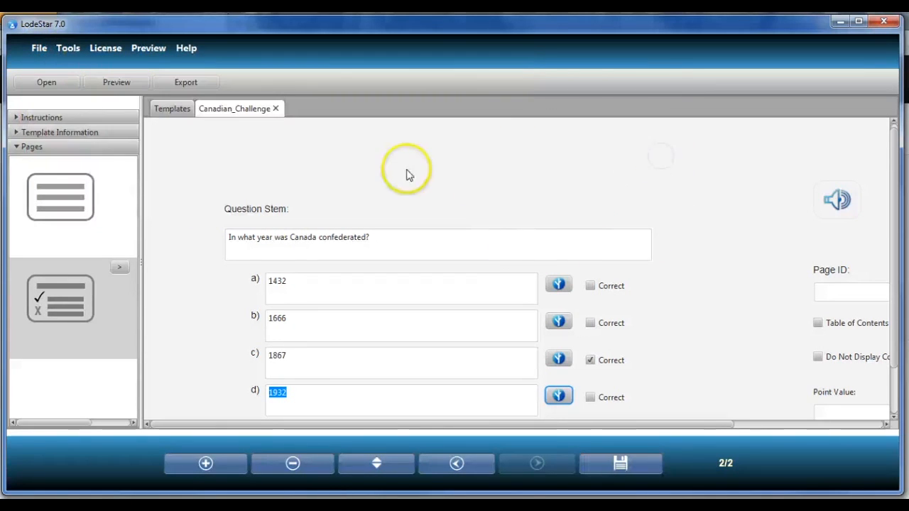
pyautogui.click(110, 85)
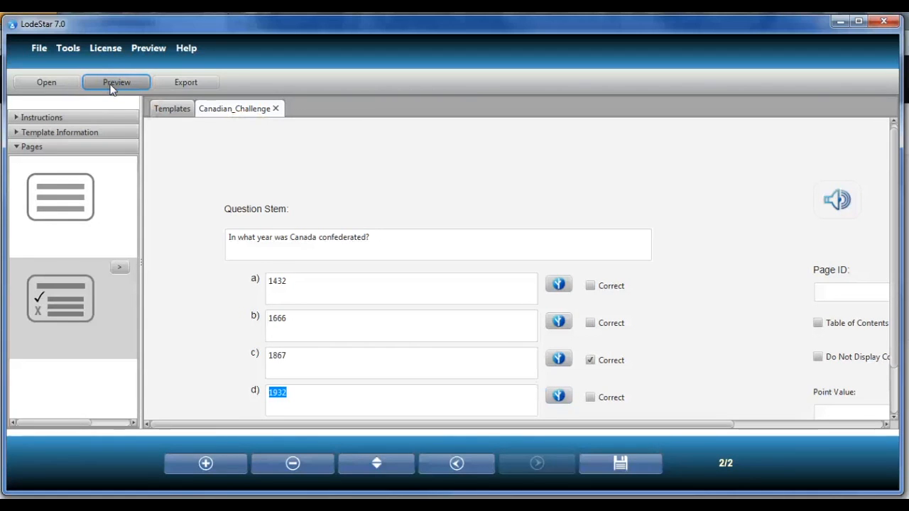
pyautogui.moveTo(525, 106); pyautogui.dragTo(359, 40)
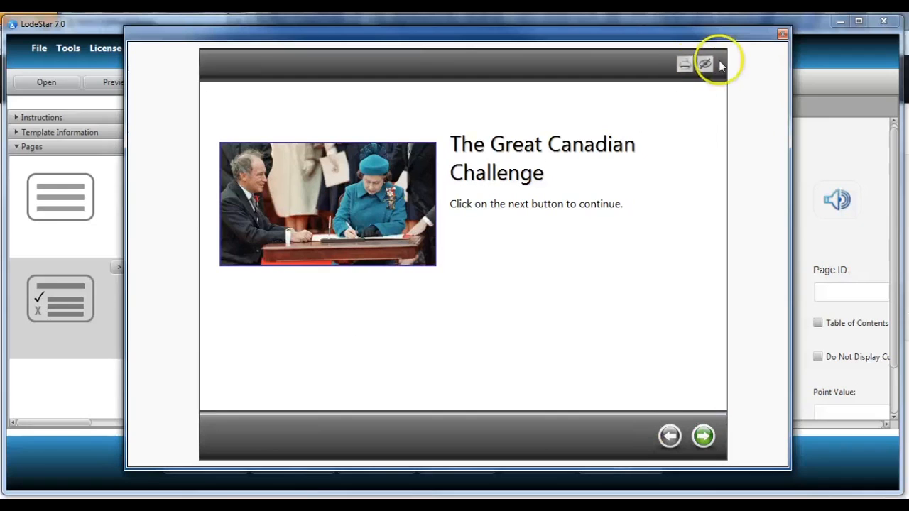
pyautogui.click(705, 438)
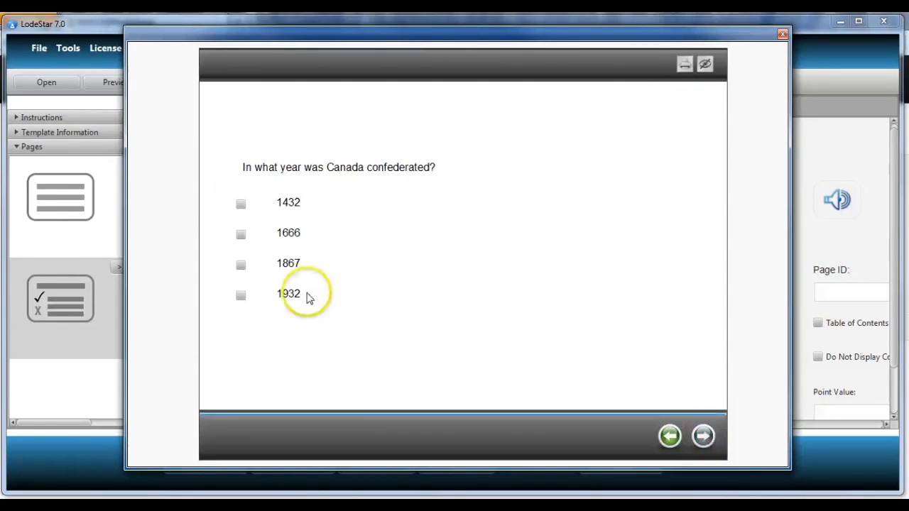
pyautogui.click(242, 297)
pyautogui.click(245, 434)
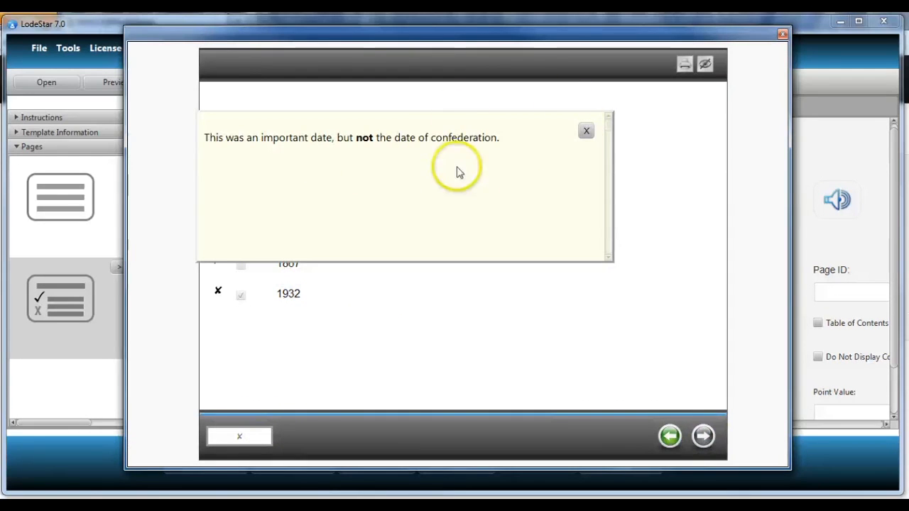
pyautogui.click(586, 131)
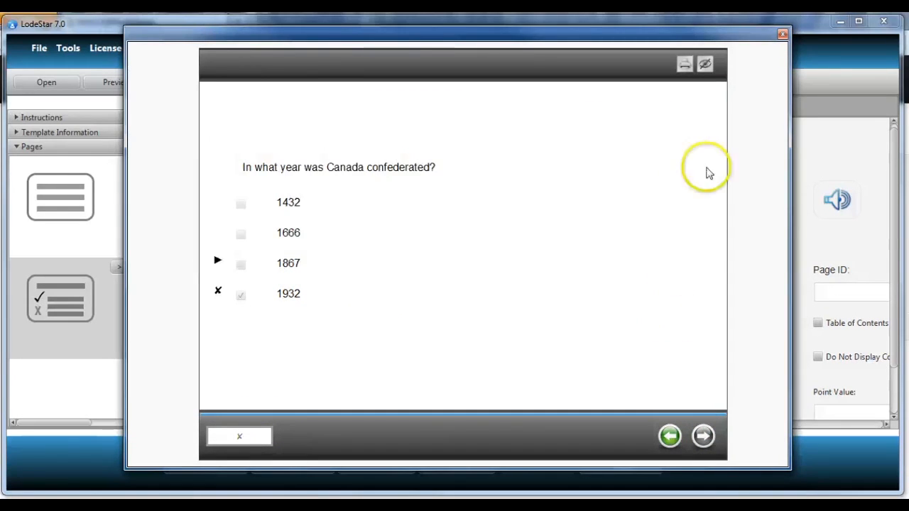
pyautogui.click(782, 34)
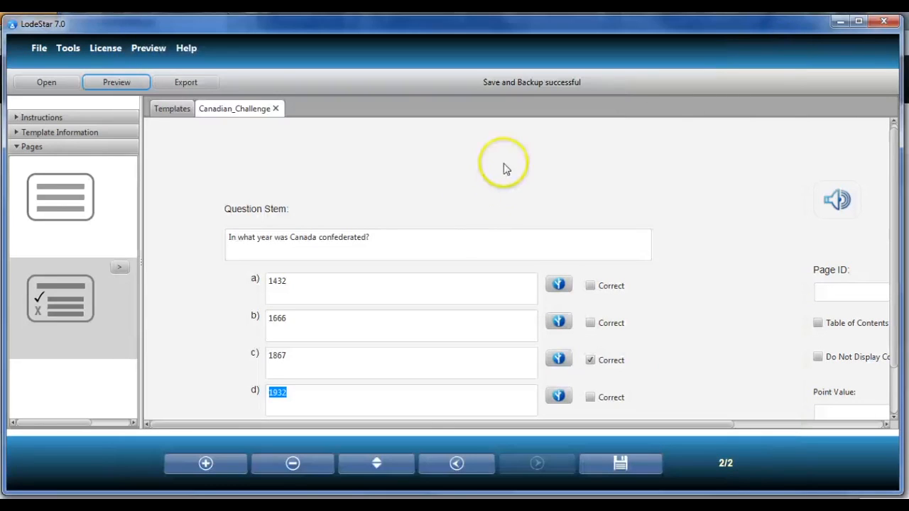
# - Add a new page and change its page type to ShortAnswer
pyautogui.click(206, 463)
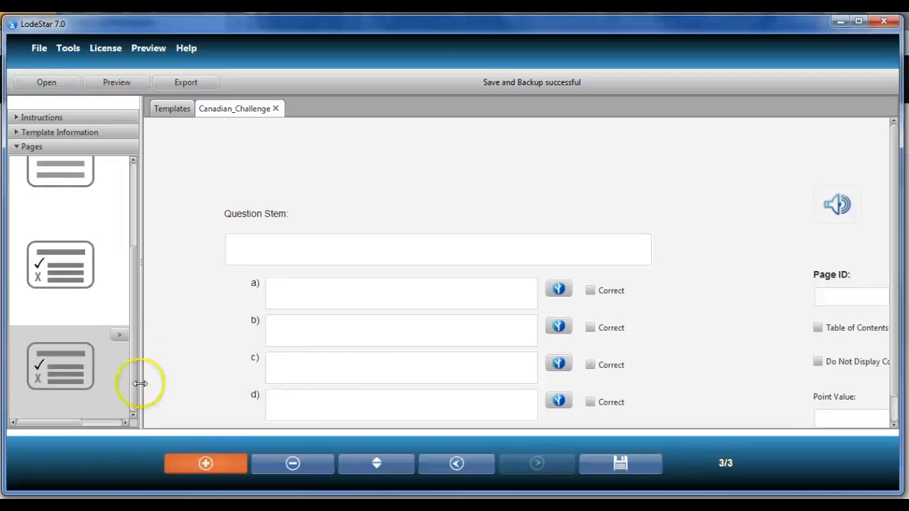
pyautogui.click(119, 335)
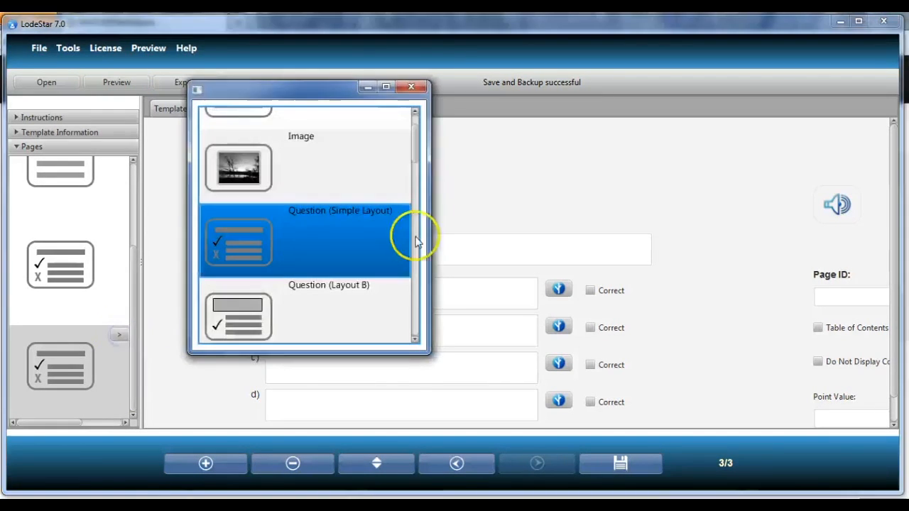
pyautogui.click(415, 163)
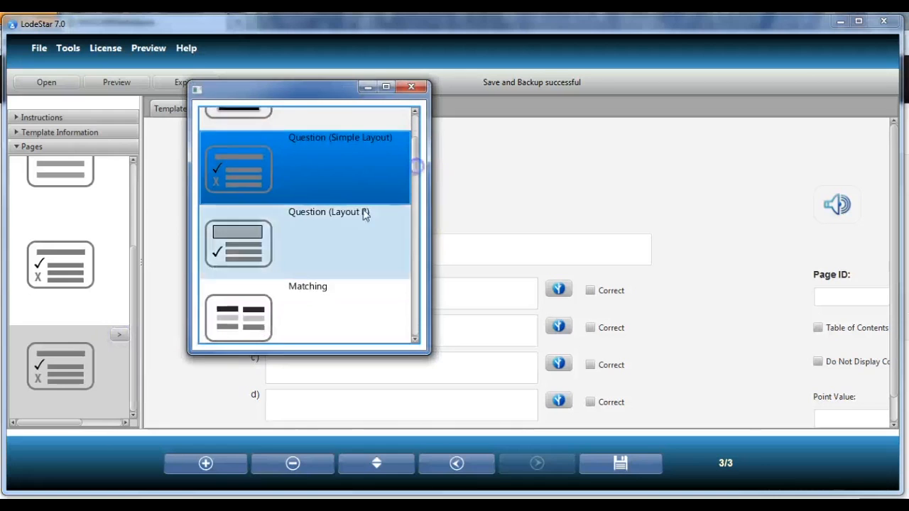
pyautogui.click(417, 166)
pyautogui.moveTo(417, 164); pyautogui.dragTo(416, 168)
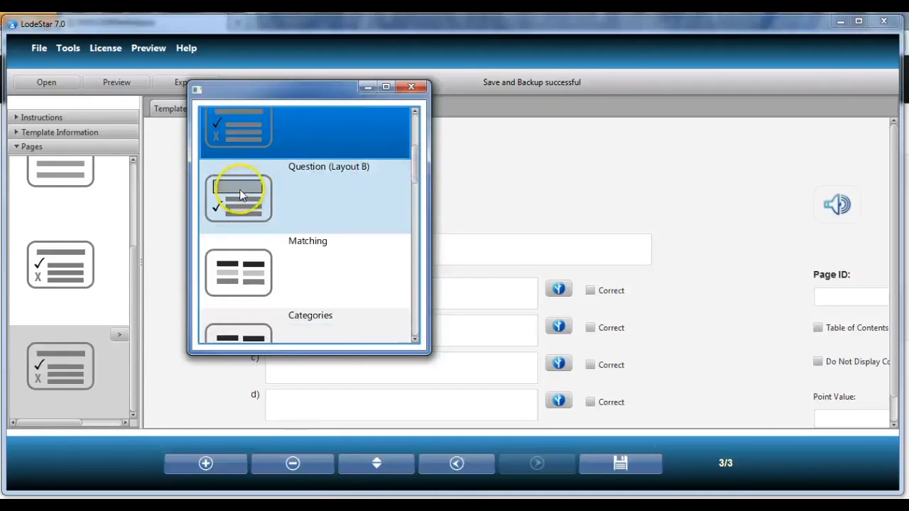
pyautogui.moveTo(412, 169); pyautogui.dragTo(417, 187)
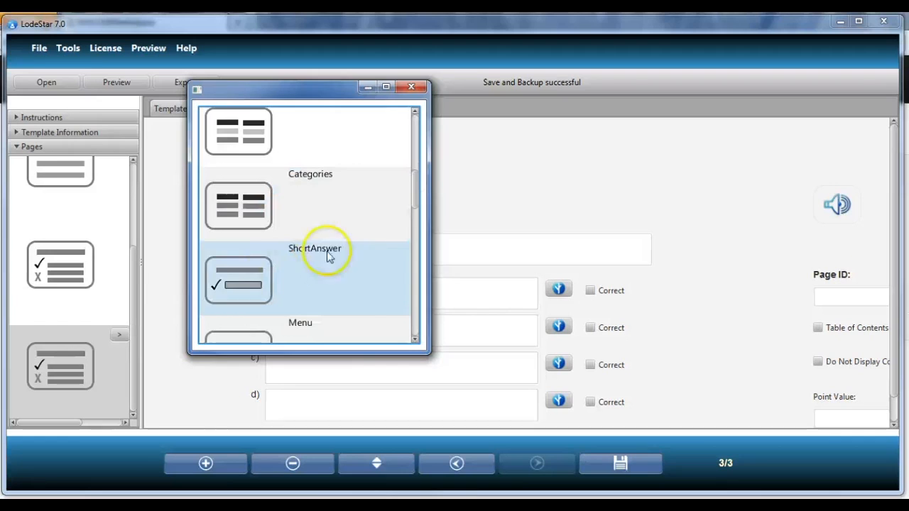
pyautogui.moveTo(420, 197); pyautogui.dragTo(417, 205)
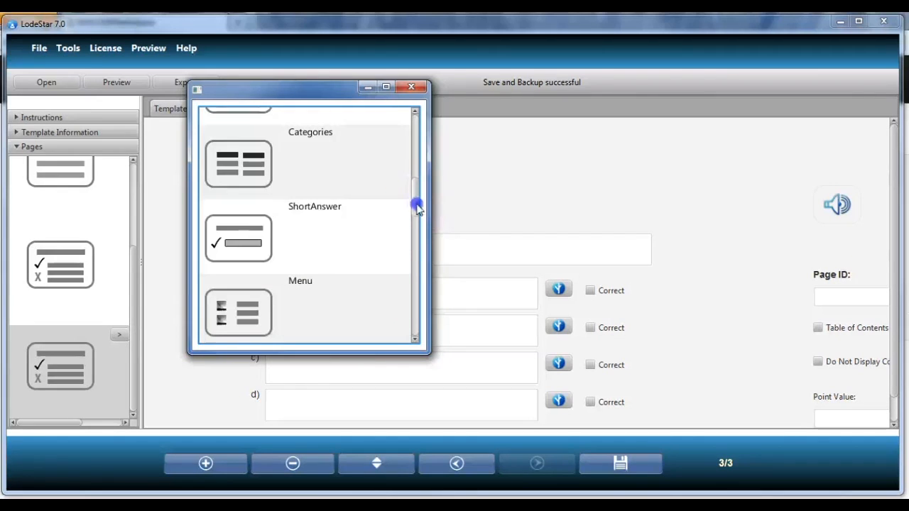
pyautogui.click(261, 226)
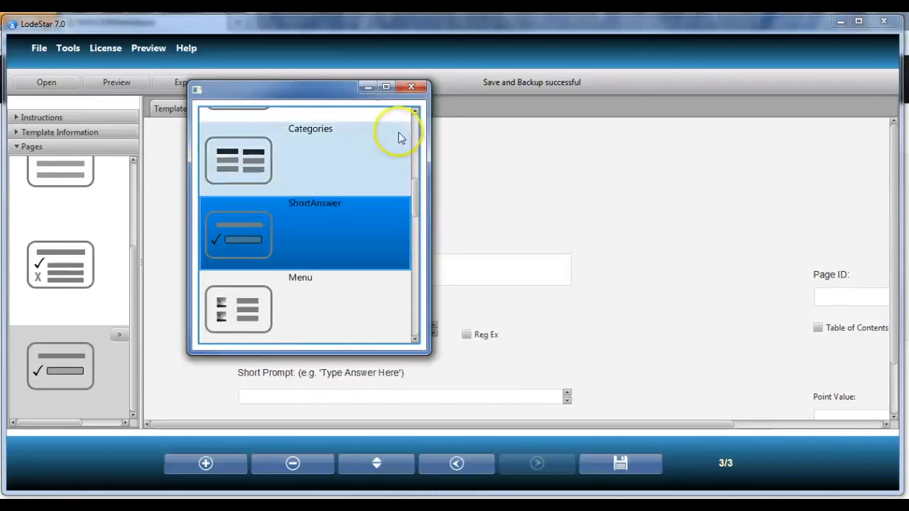
pyautogui.click(411, 87)
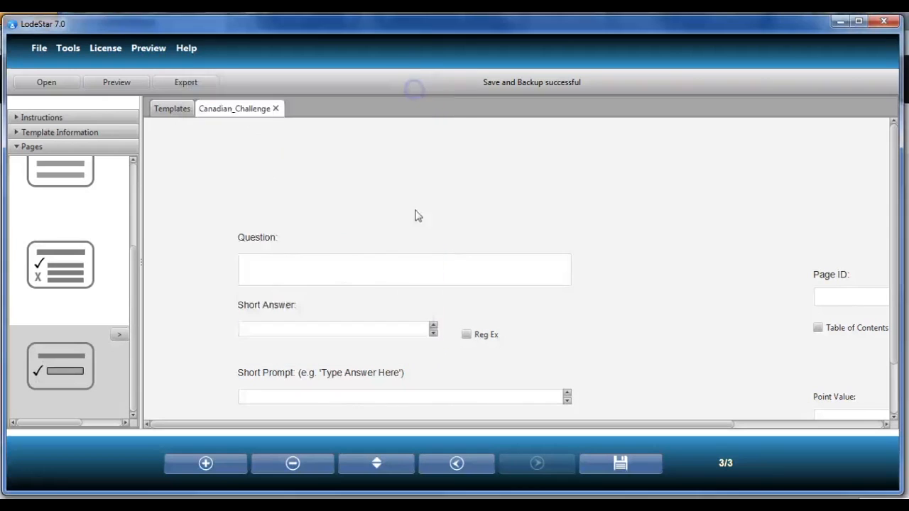
# - Enter the question "Who was the first Prime Minister of Canada?" on the short-answer page
pyautogui.click(348, 269)
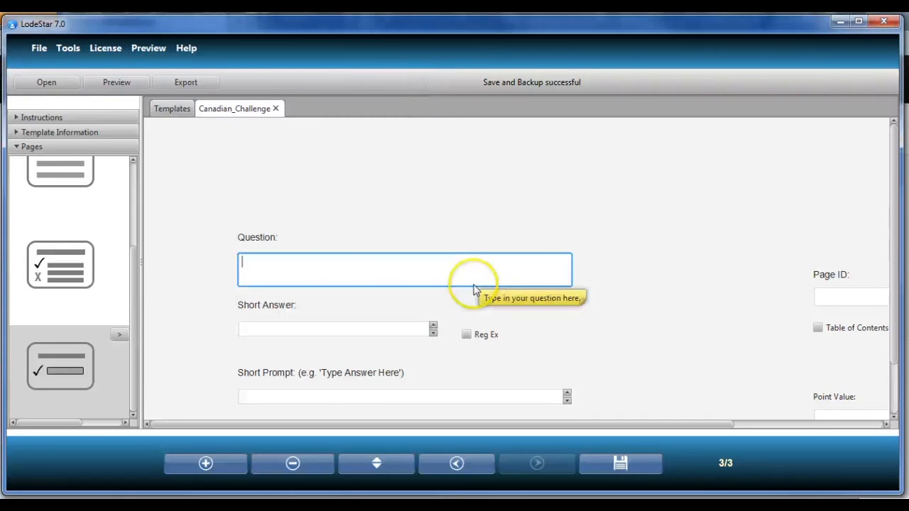
pyautogui.write('Who was the first Pr')
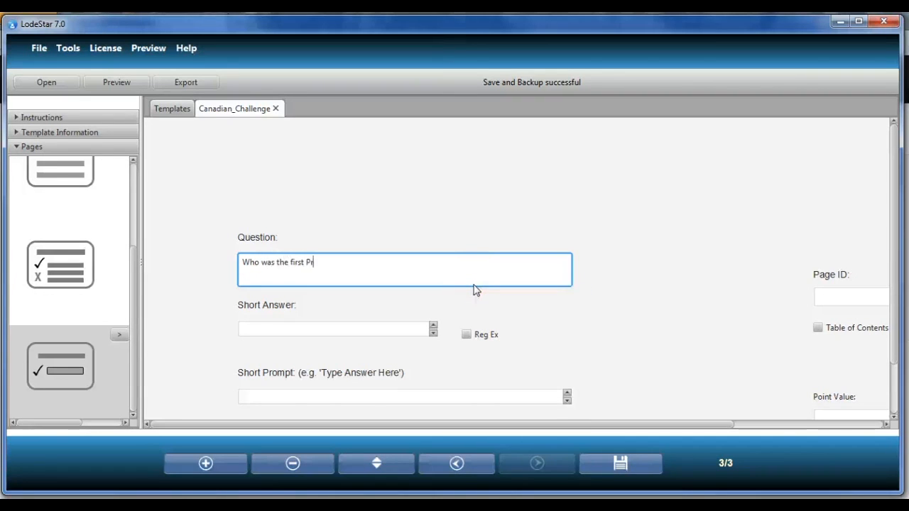
pyautogui.write('ime Minister of C')
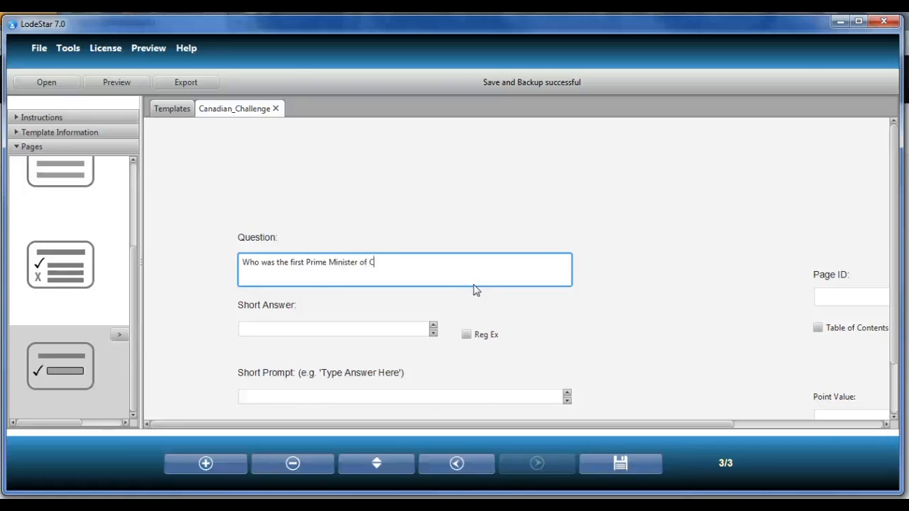
pyautogui.write('anada')
pyautogui.click(471, 287)
pyautogui.click(393, 260)
pyautogui.write('?')
# - Set the point value of the confederation multiple-choice question page to 5
pyautogui.scroll(-1, 564, 248)
pyautogui.scroll(-1, 571, 277)
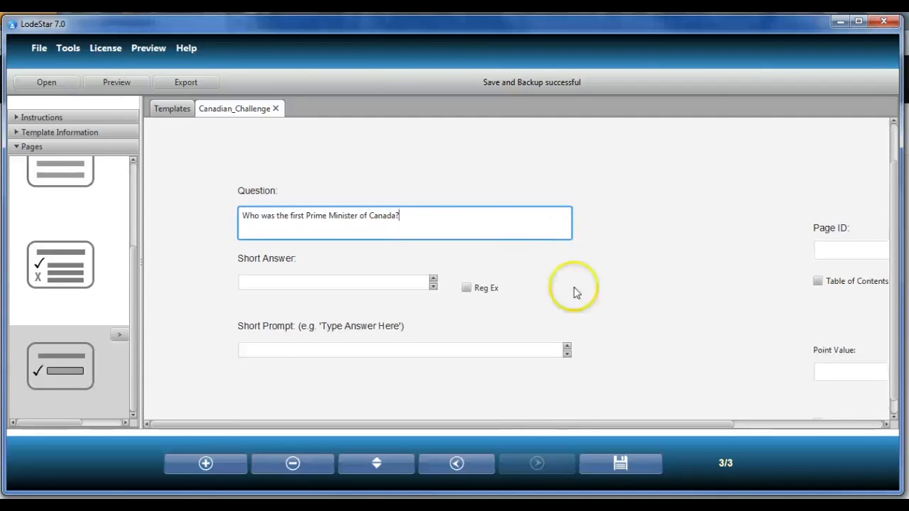
pyautogui.click(459, 464)
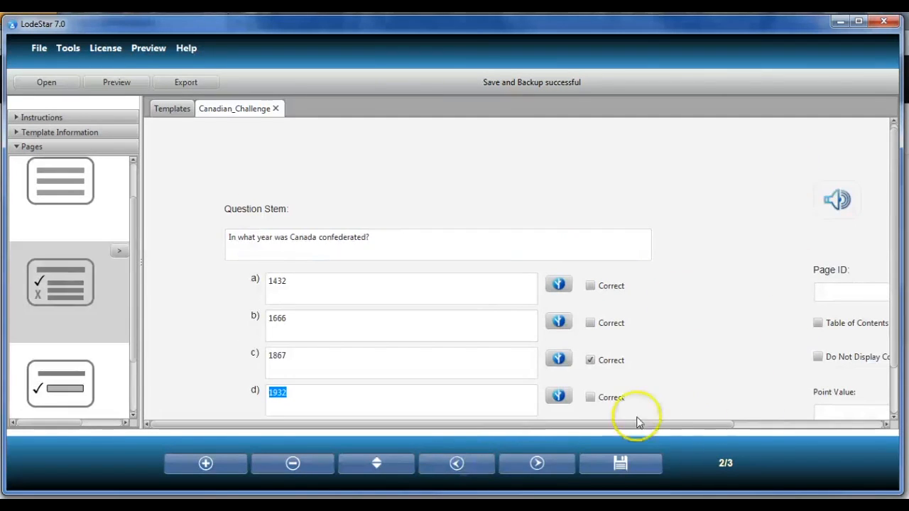
pyautogui.click(337, 237)
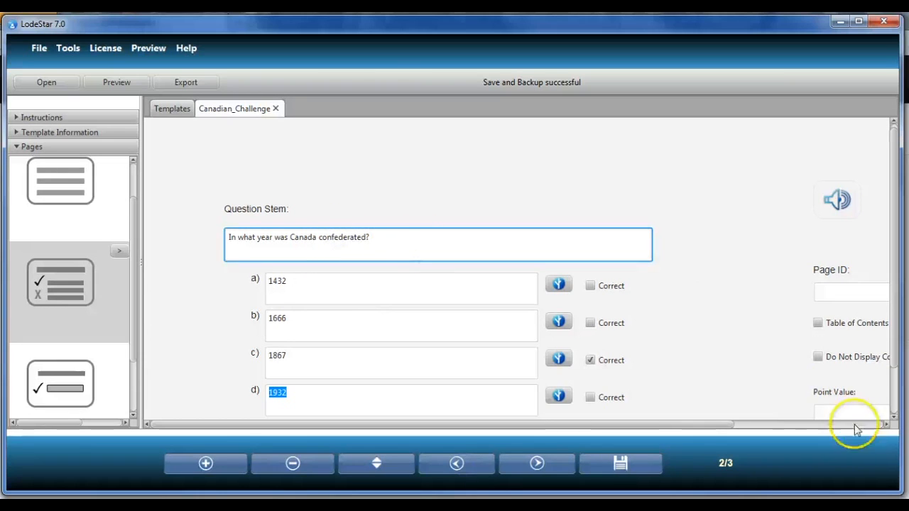
pyautogui.moveTo(895, 297); pyautogui.dragTo(896, 331)
pyautogui.click(837, 367)
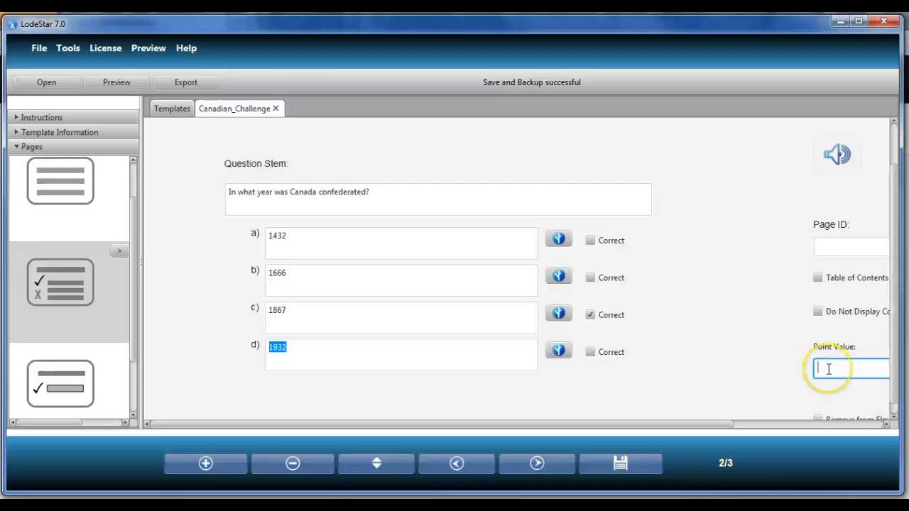
pyautogui.write('5')
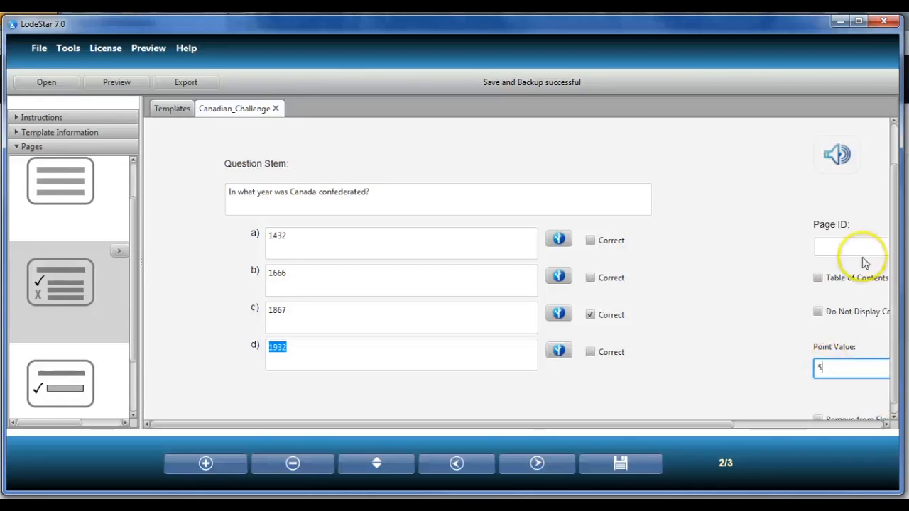
# - Set the point value of the short-answer page to 5
pyautogui.click(540, 468)
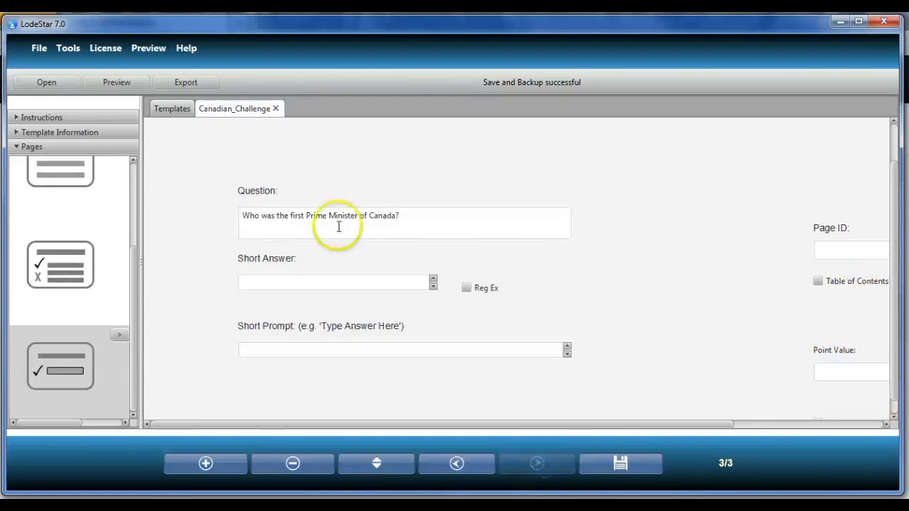
pyautogui.click(837, 371)
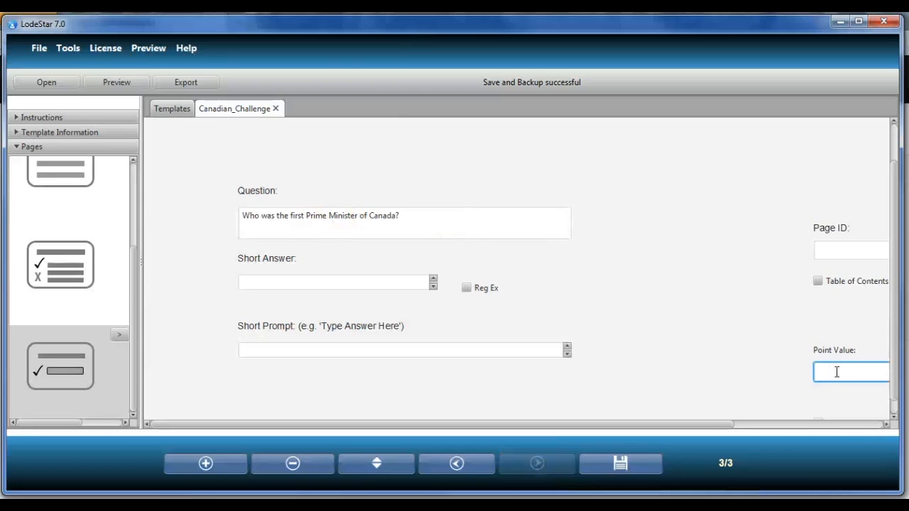
pyautogui.write('5')
# - Enter MacDonald as the short answer
pyautogui.click(287, 288)
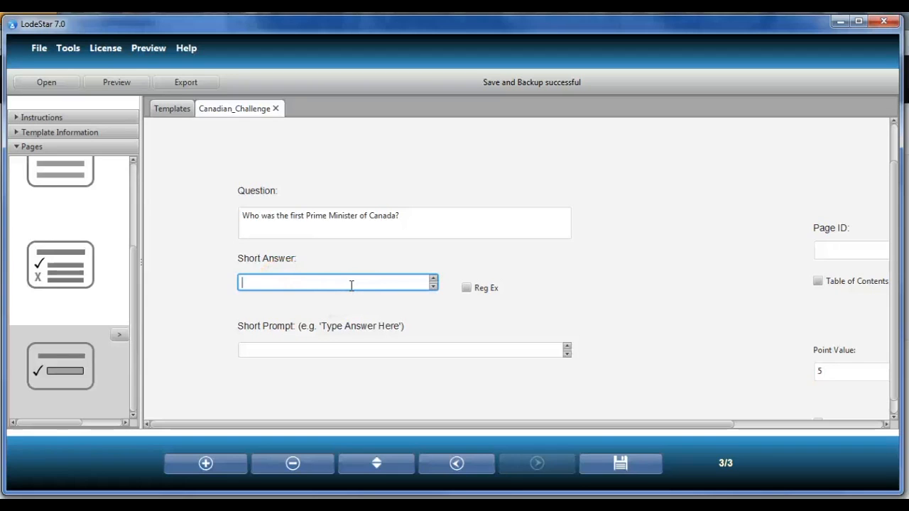
pyautogui.write('MacD')
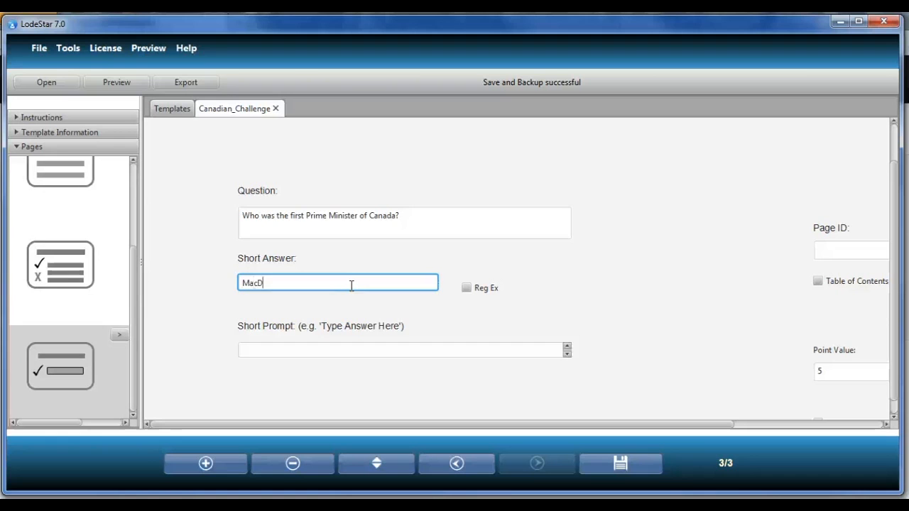
pyautogui.write('onald')
pyautogui.moveTo(351, 284); pyautogui.dragTo(217, 280)
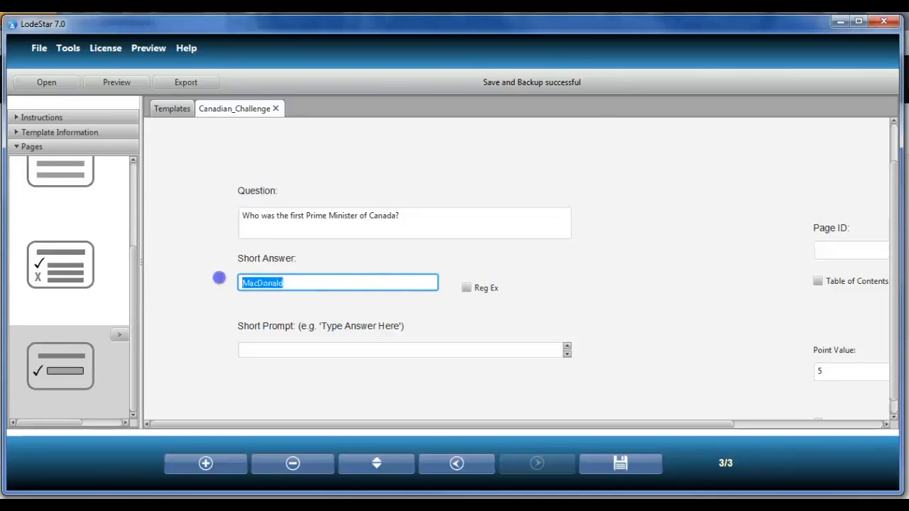
pyautogui.click(288, 282)
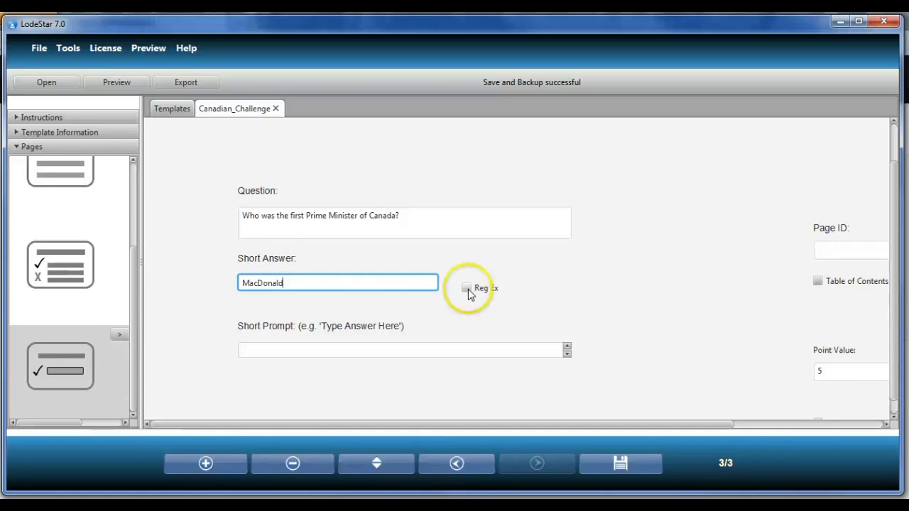
pyautogui.click(287, 283)
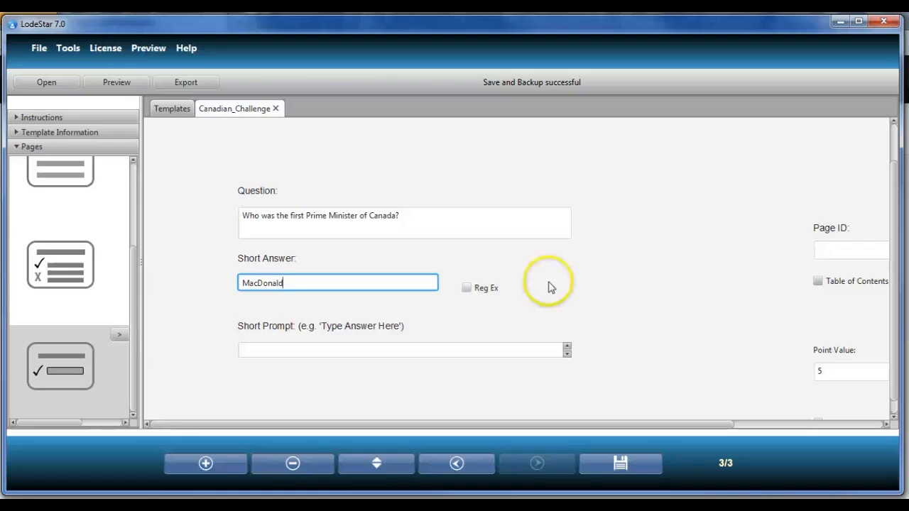
# - Enable Reg Ex and rewrite the short answer as the pattern [Mm].*onald
pyautogui.click(467, 288)
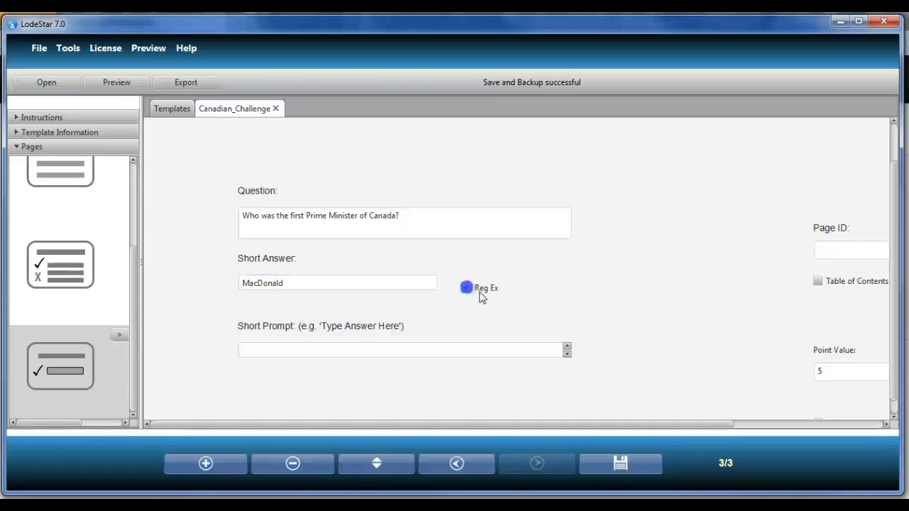
pyautogui.click(245, 283)
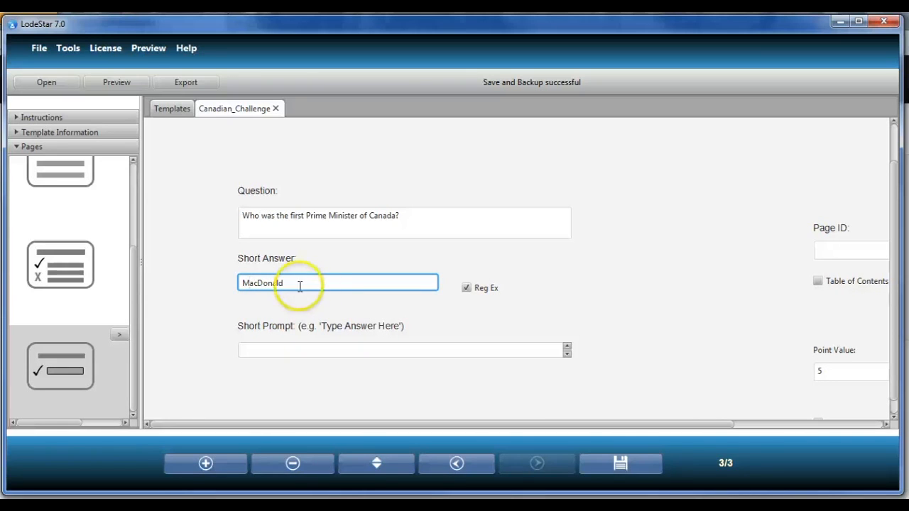
pyautogui.click(244, 283)
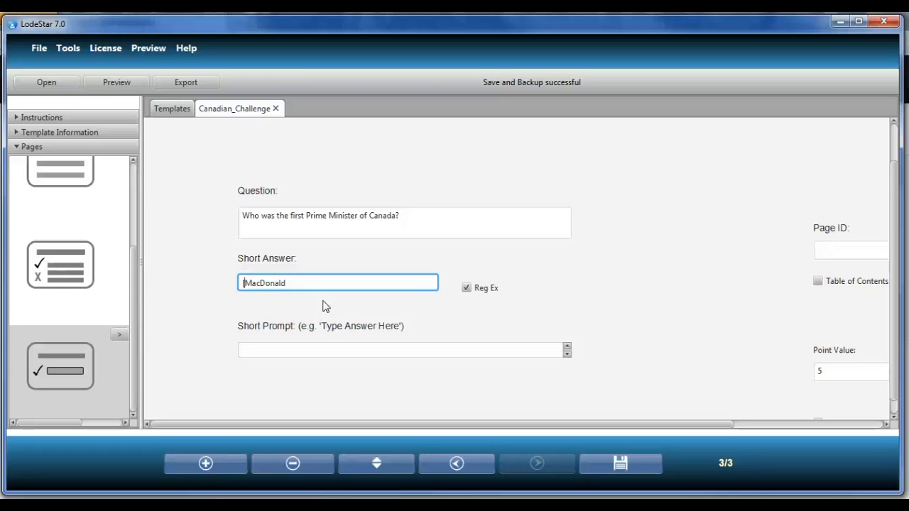
pyautogui.click(245, 283)
pyautogui.write('m]')
pyautogui.write('.*')
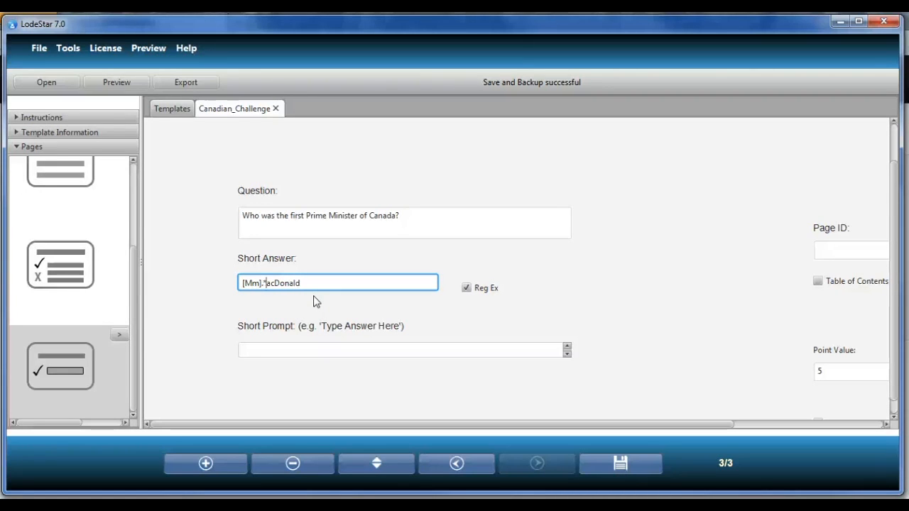
pyautogui.press('Delete')
pyautogui.click(275, 284)
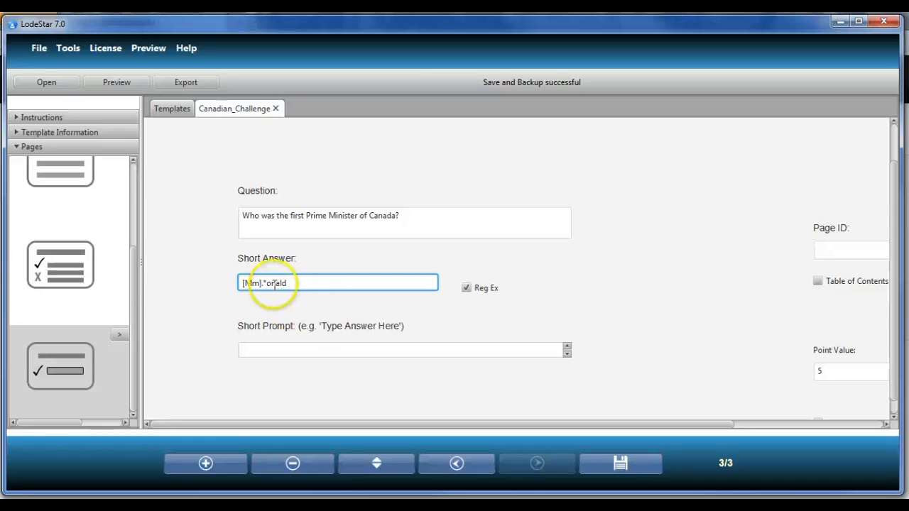
pyautogui.click(313, 285)
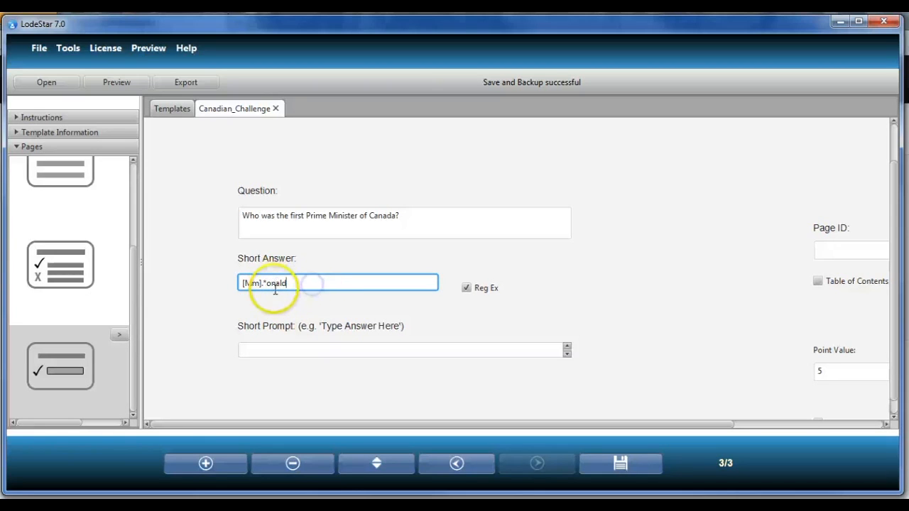
pyautogui.click(248, 284)
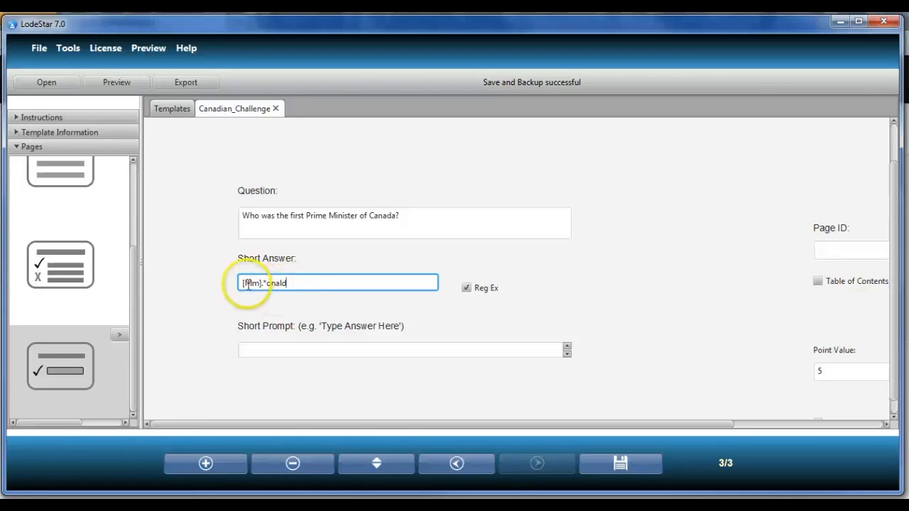
pyautogui.click(265, 285)
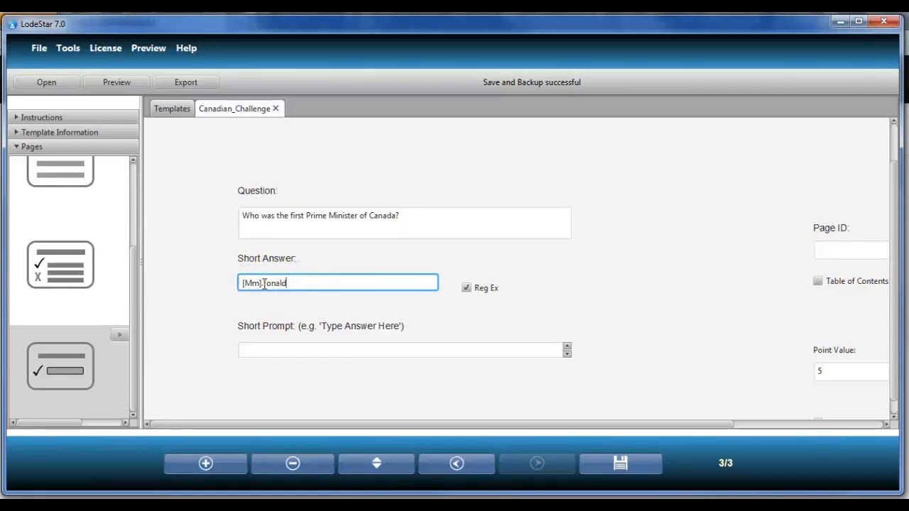
pyautogui.click(270, 285)
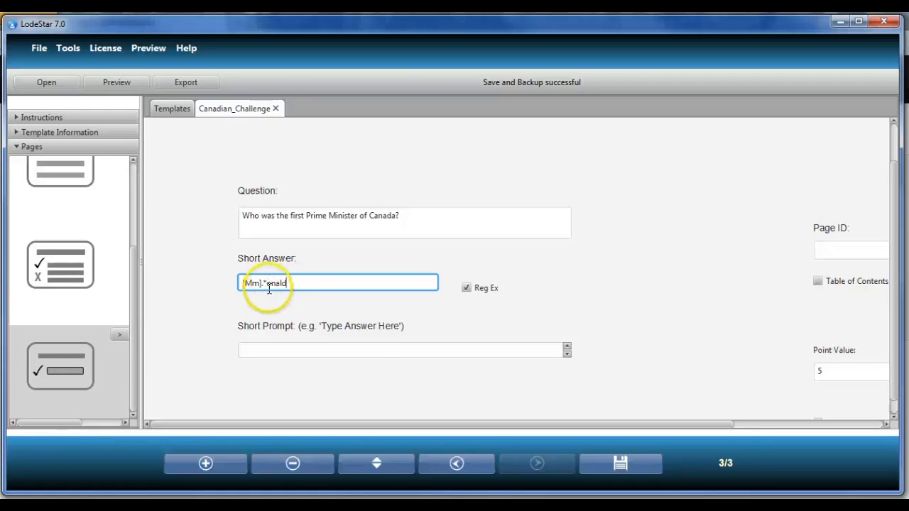
pyautogui.click(357, 285)
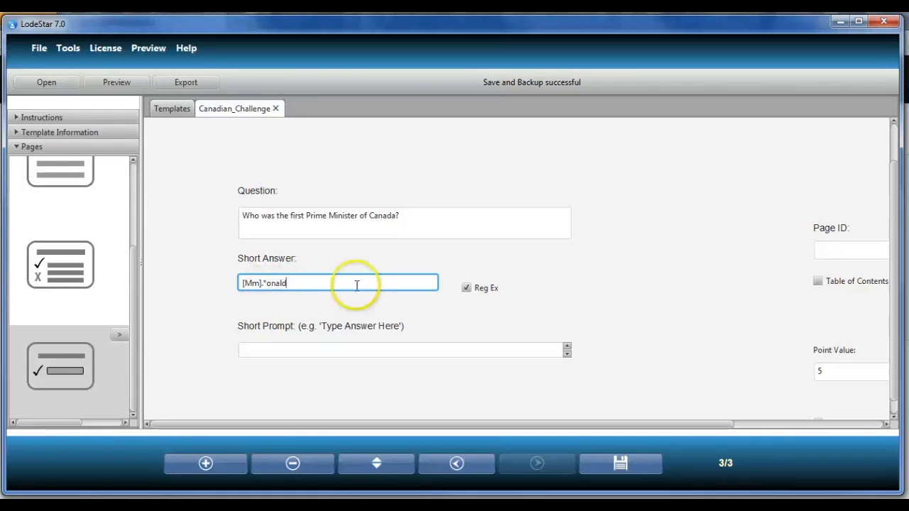
# - Enter MacDonald as the short prompt
pyautogui.scroll(-1, 386, 319)
pyautogui.click(311, 338)
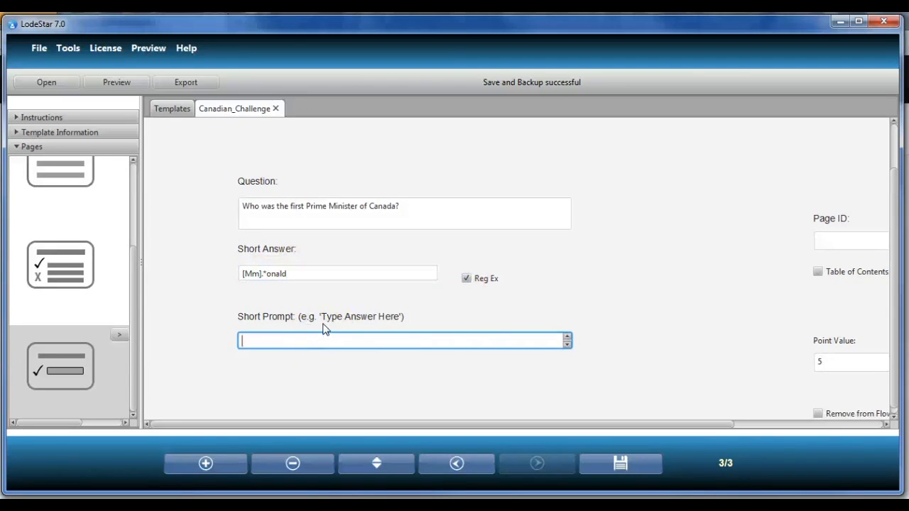
pyautogui.write('MacDonald')
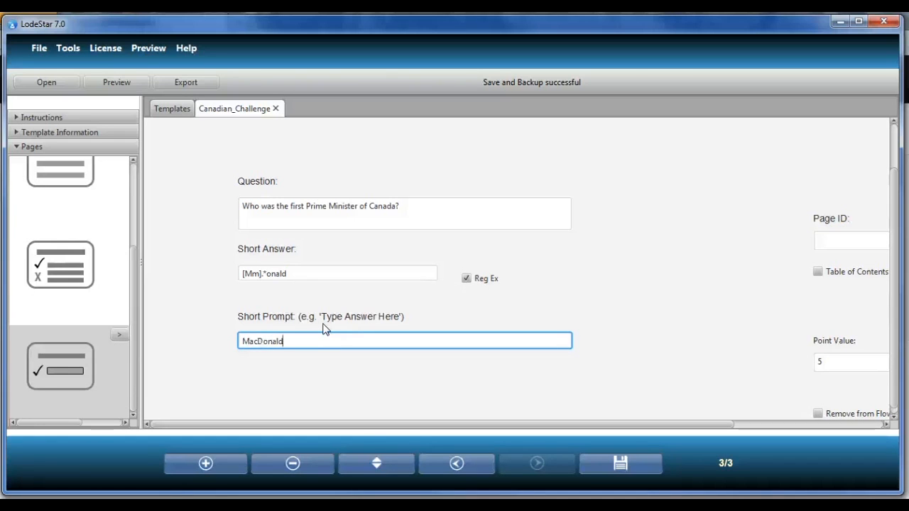
pyautogui.moveTo(290, 345); pyautogui.dragTo(203, 348)
pyautogui.moveTo(285, 339); pyautogui.dragTo(206, 341)
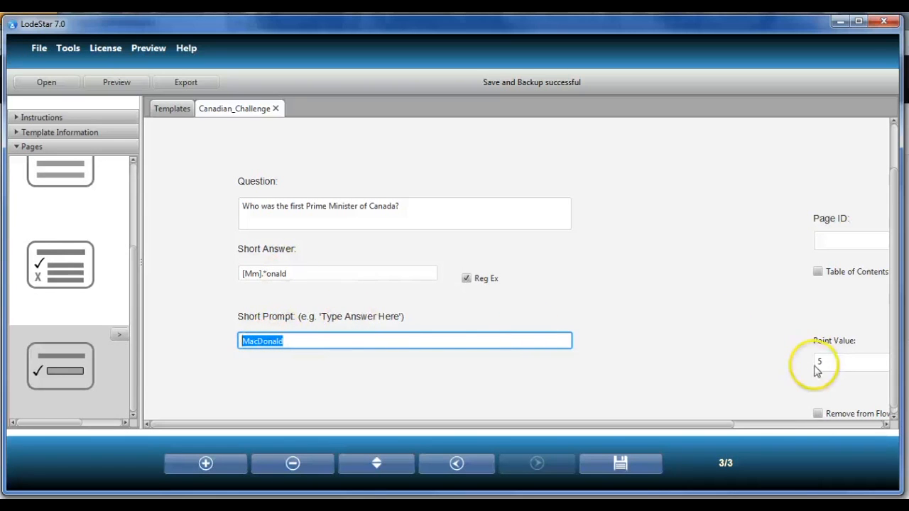
pyautogui.scroll(-1, 443, 344)
# - Add a new page after the short-answer page and change its page type to FlashCards
pyautogui.click(215, 461)
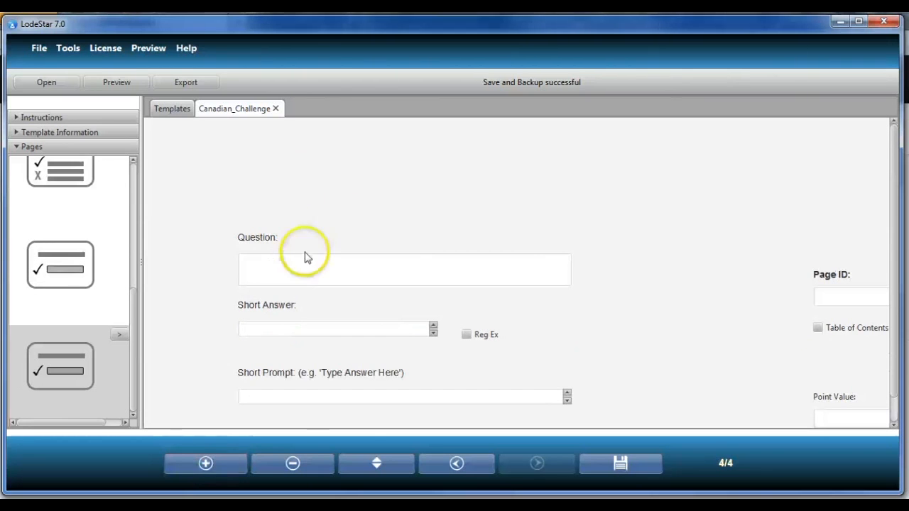
pyautogui.click(119, 335)
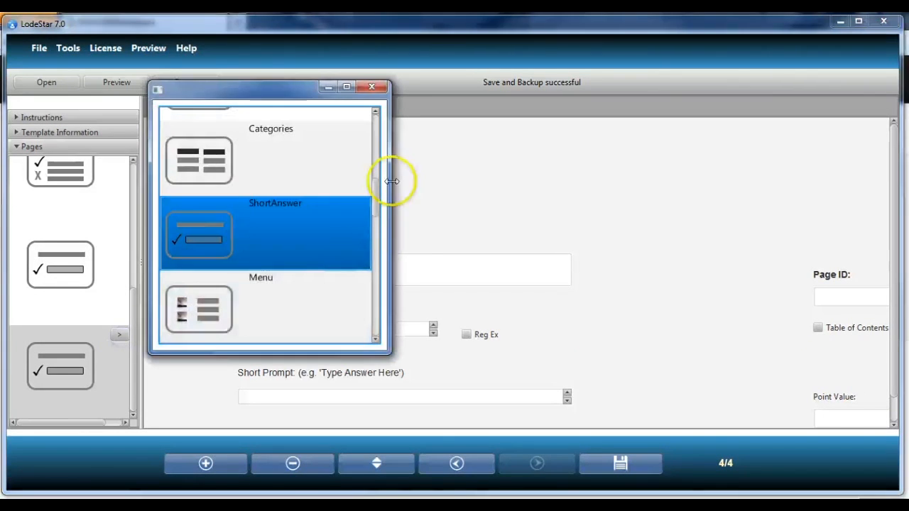
pyautogui.moveTo(378, 193); pyautogui.dragTo(376, 307)
pyautogui.click(289, 269)
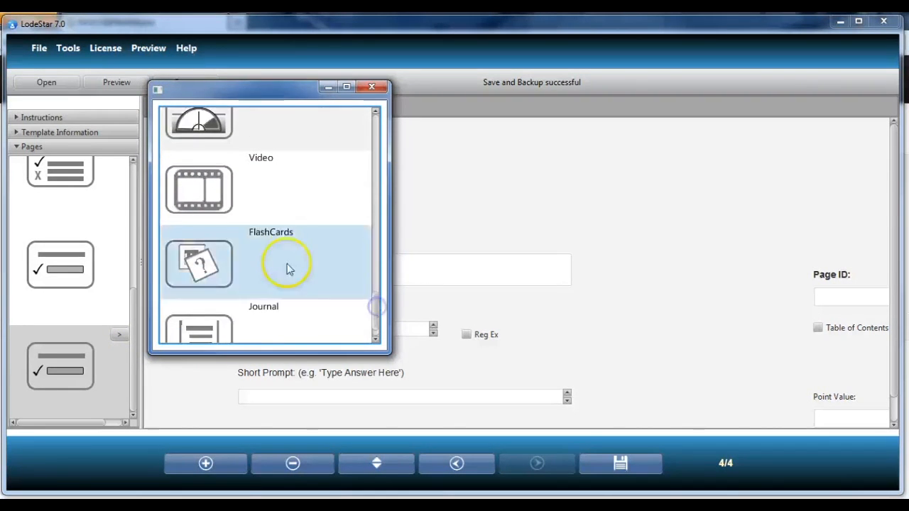
pyautogui.click(375, 87)
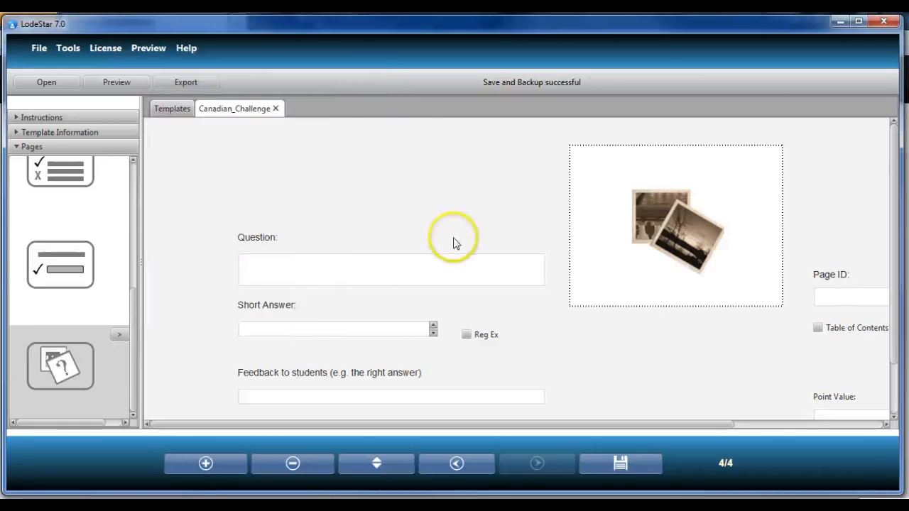
# - Insert the image Toronto.jpg from the Canada images folder into the flashcard page's picture area
pyautogui.click(638, 225)
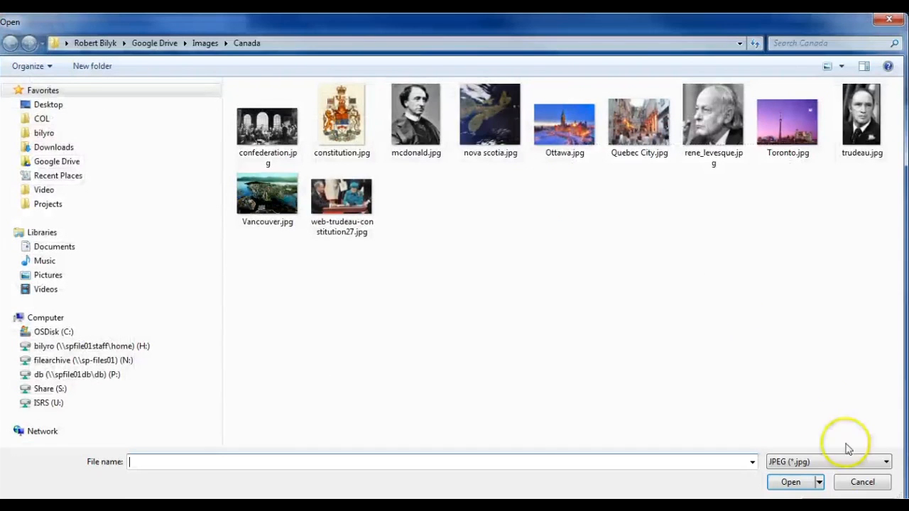
pyautogui.click(863, 482)
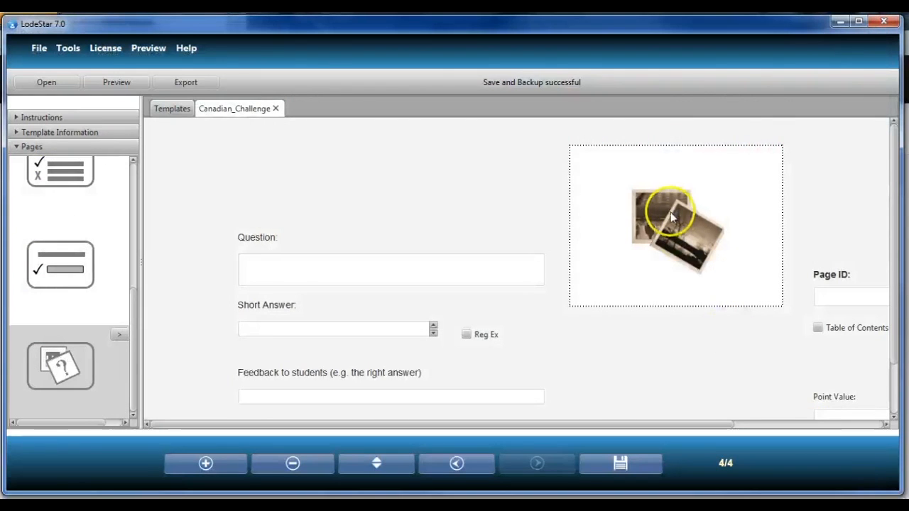
pyautogui.click(673, 214)
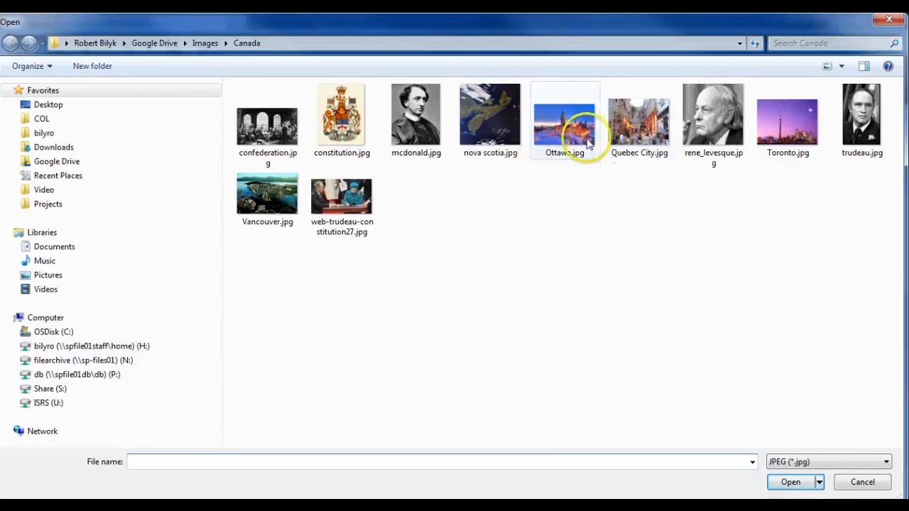
pyautogui.click(787, 135)
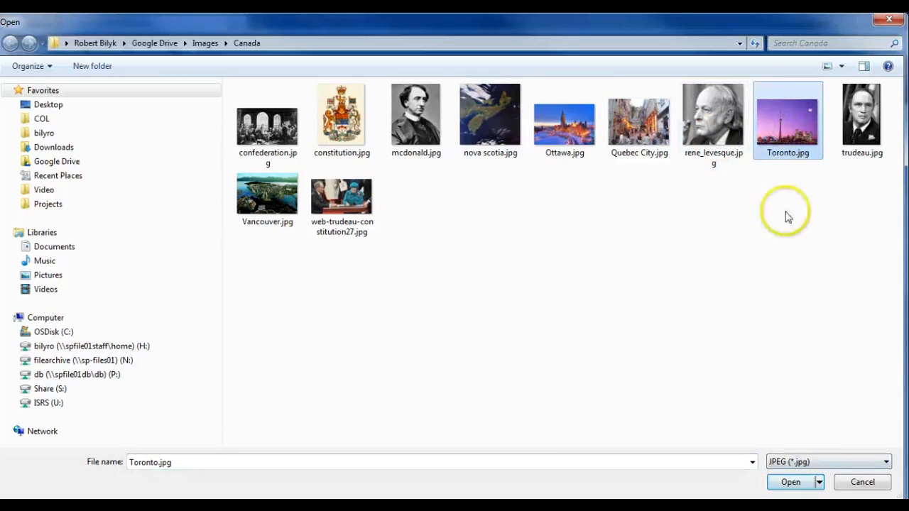
pyautogui.click(817, 481)
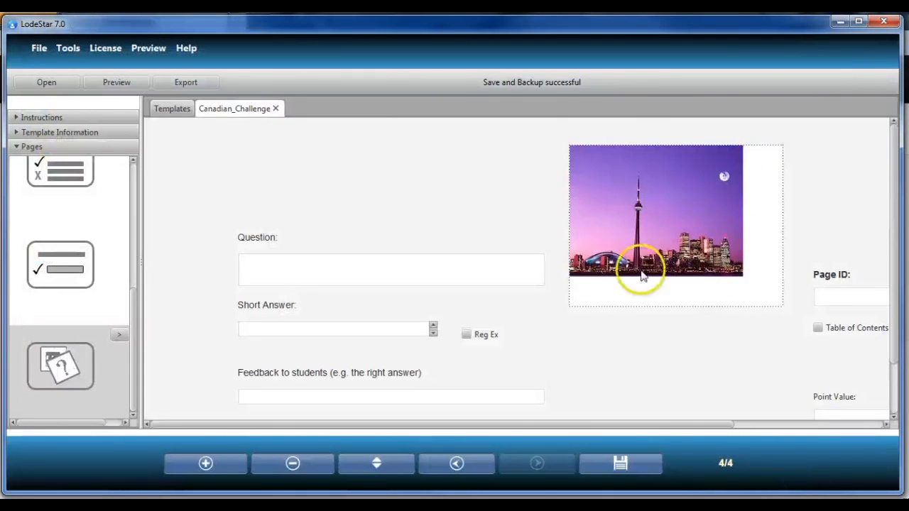
# - Enter the question Which city is shown in the image? on the flashcard page
pyautogui.click(355, 269)
pyautogui.write('Where are we')
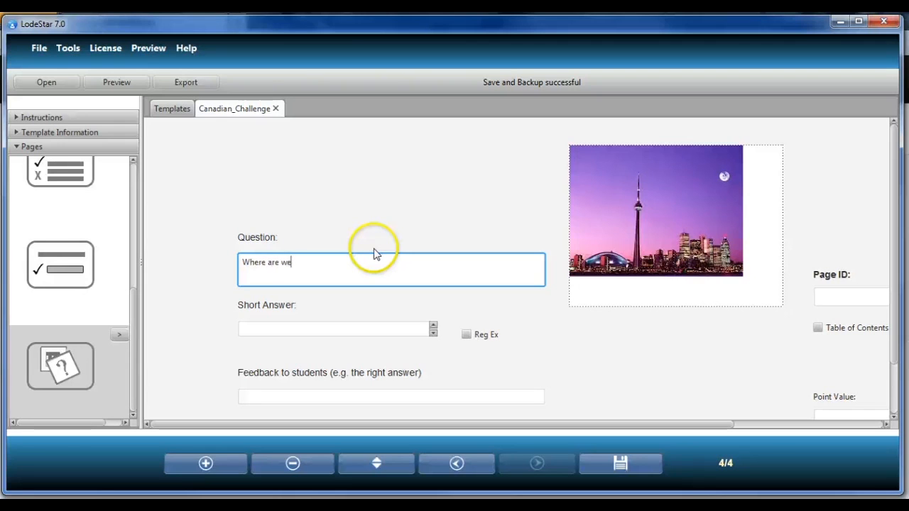
pyautogui.write('?')
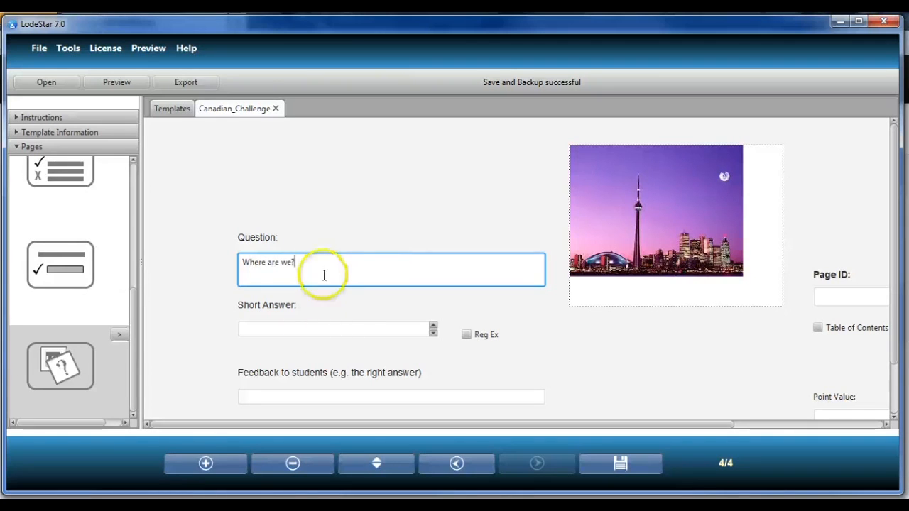
pyautogui.moveTo(320, 262); pyautogui.dragTo(178, 254)
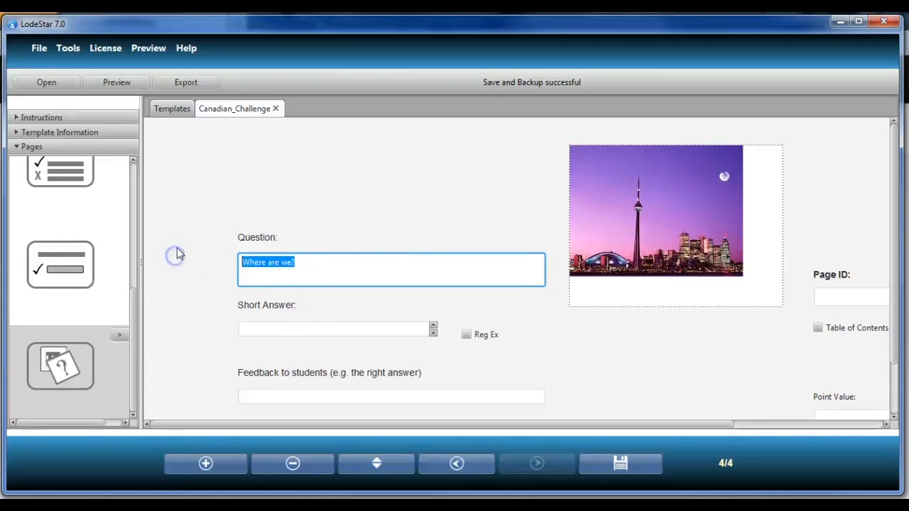
pyautogui.write('Which city is shown in the imatg')
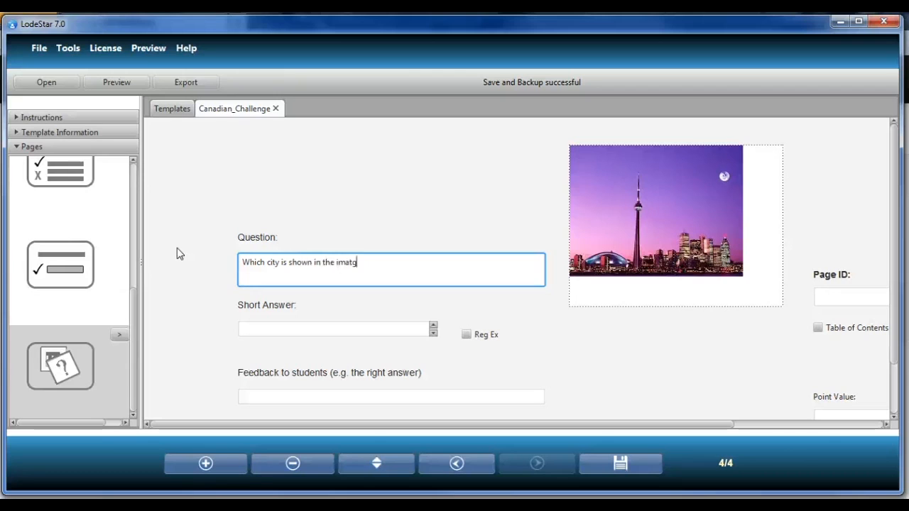
pyautogui.press('BackSpace')
pyautogui.press('BackSpace')
pyautogui.write('ge tp')
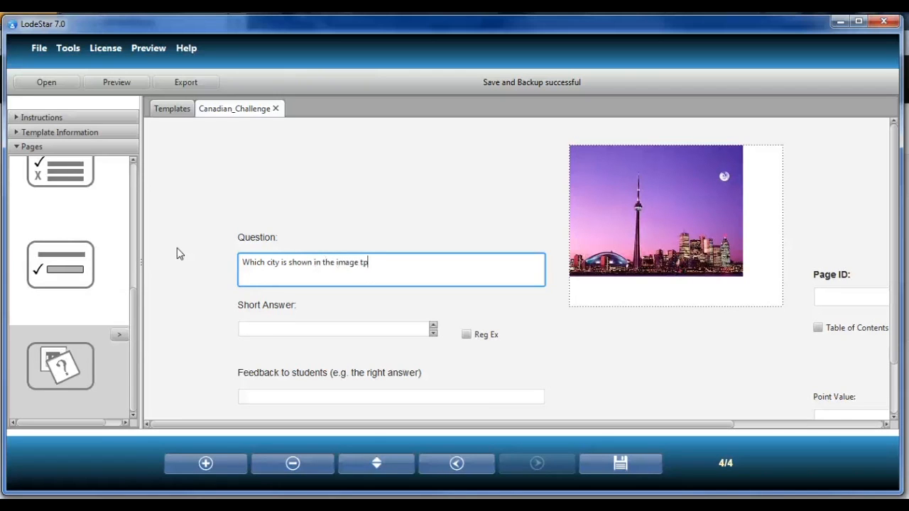
pyautogui.press('BackSpace')
pyautogui.press('BackSpace')
pyautogui.press('BackSpace')
pyautogui.write('?')
# - Enter Toronto as the short answer and as the feedback to students
pyautogui.click(272, 328)
pyautogui.write('Toronto')
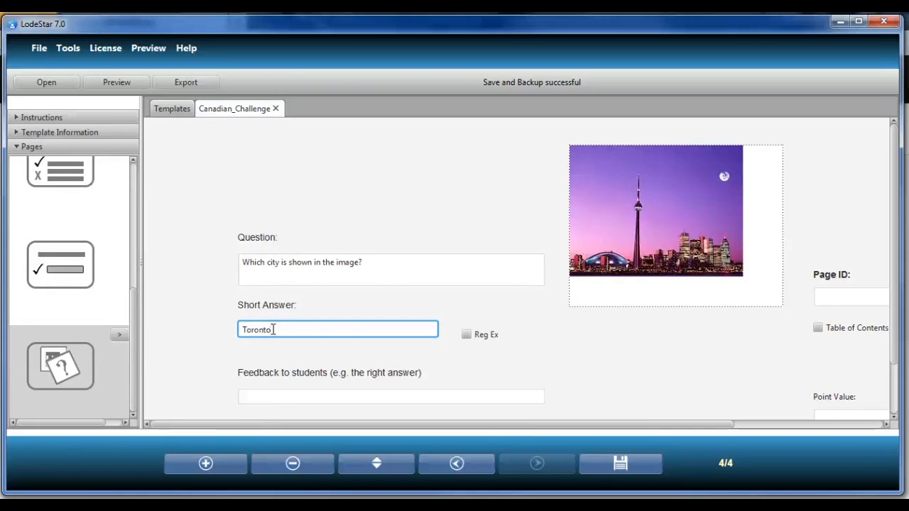
pyautogui.click(261, 397)
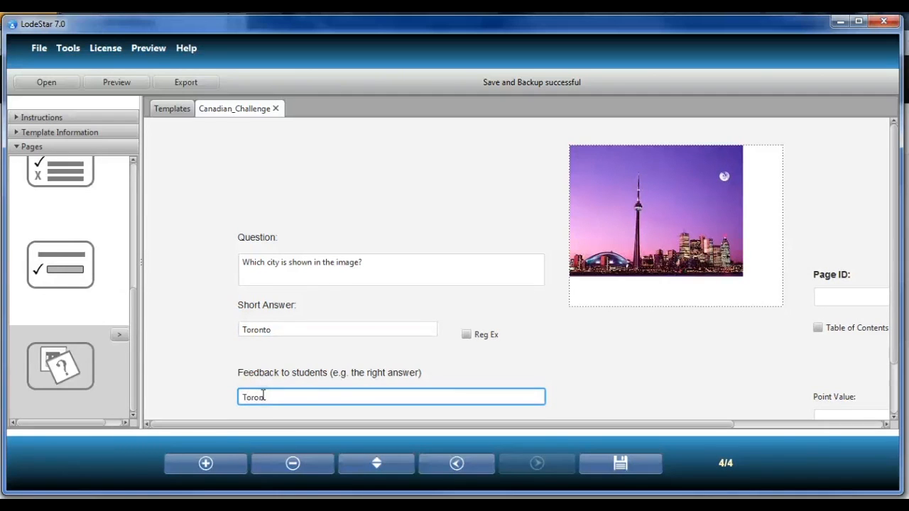
# - Set the flashcard page's point value to 5
pyautogui.scroll(-1, 468, 315)
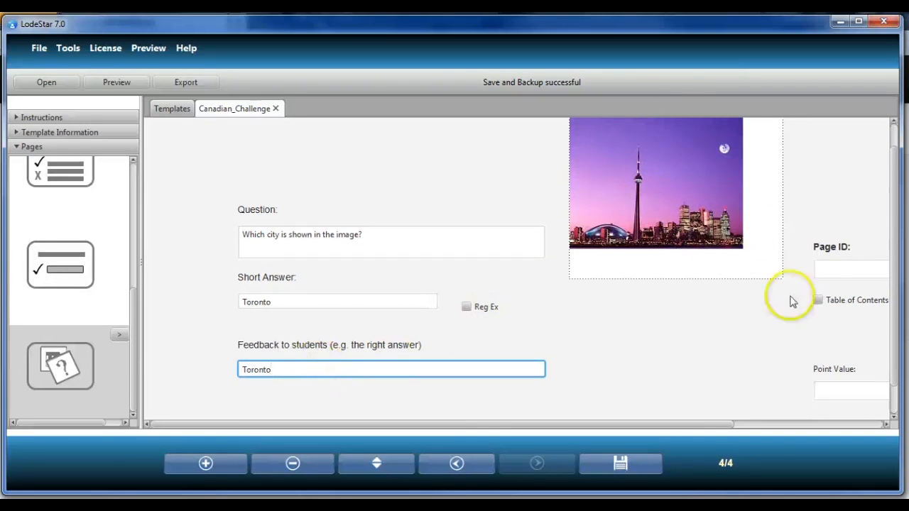
pyautogui.click(831, 393)
pyautogui.write('5')
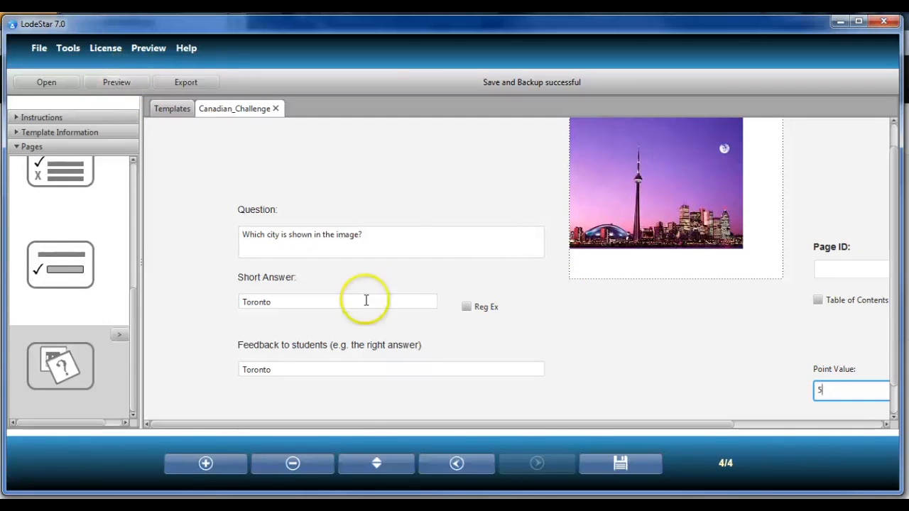
# - Open the preview of the activity and advance past the introduction and confederation pages
pyautogui.click(112, 82)
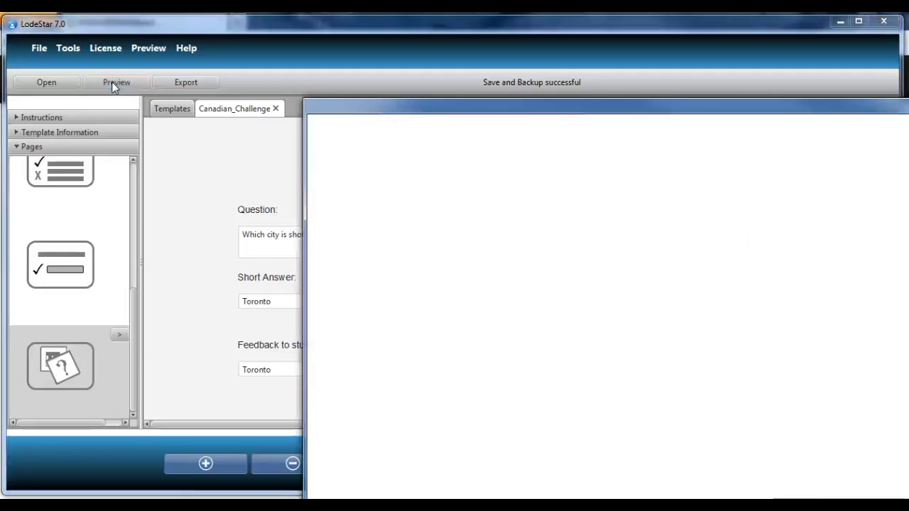
pyautogui.moveTo(628, 116); pyautogui.dragTo(440, 33)
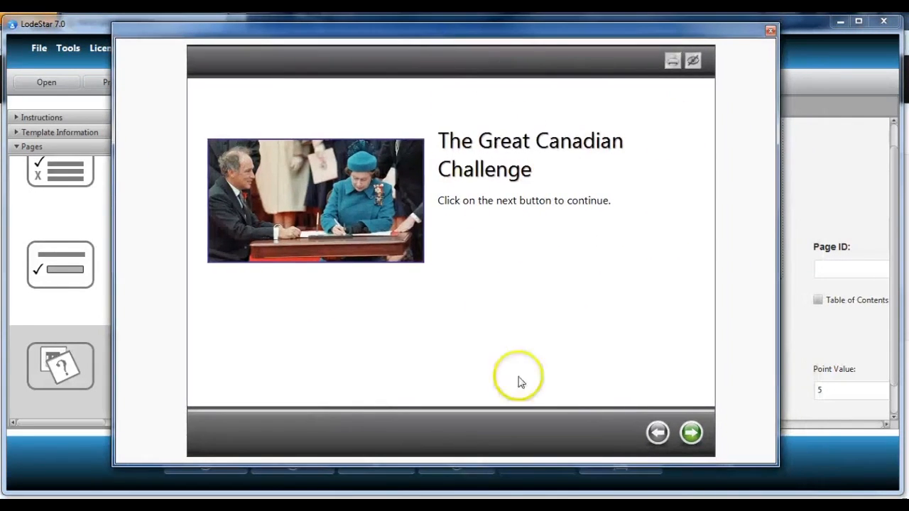
pyautogui.click(693, 433)
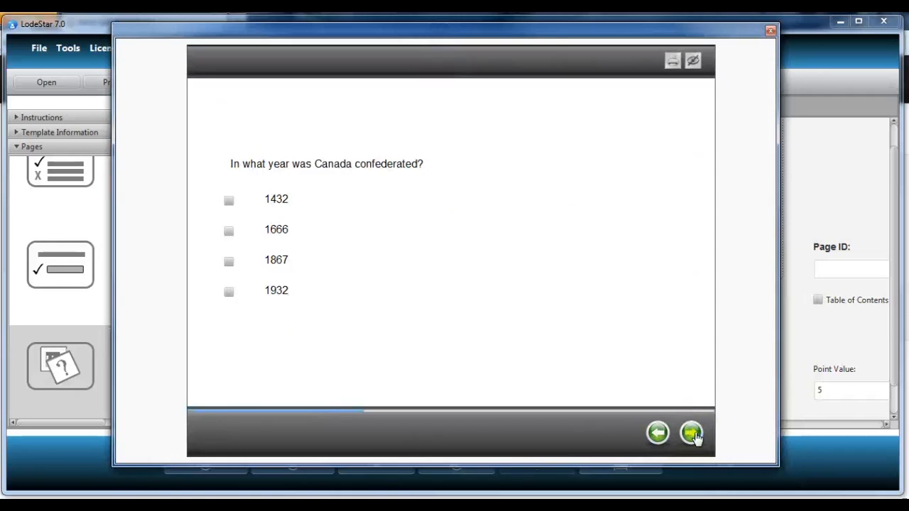
pyautogui.click(694, 434)
# - Enter a test answer ererrer on the Prime Minister question and check it
pyautogui.click(319, 270)
pyautogui.write('ererrer')
pyautogui.click(253, 434)
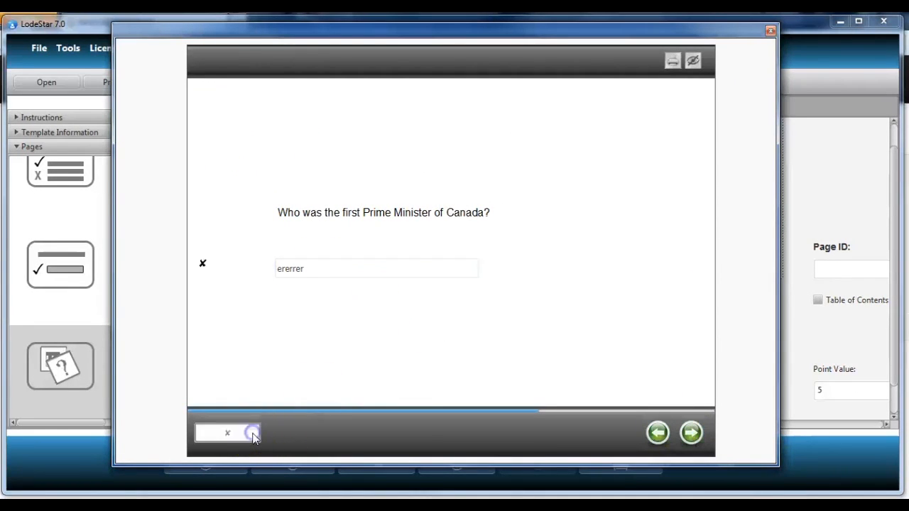
pyautogui.click(289, 273)
pyautogui.click(692, 433)
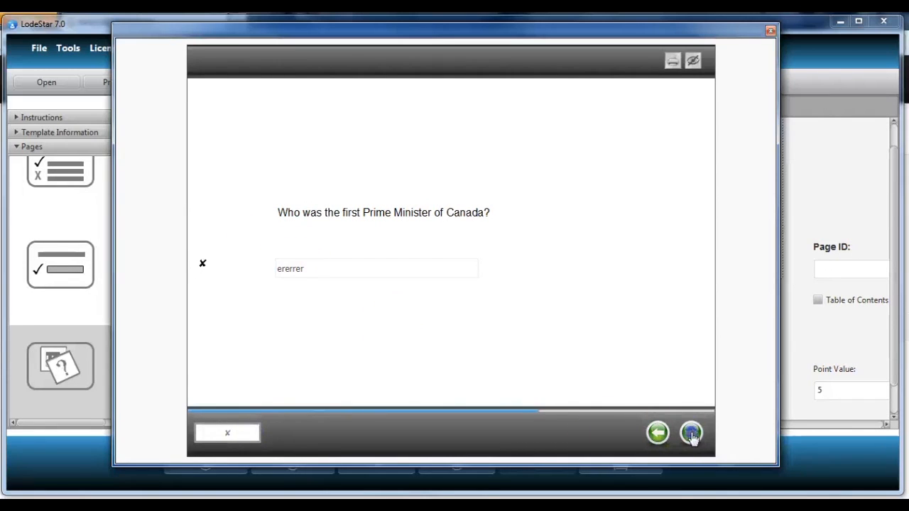
# - Answer Toronto on the city image question and check the answer
pyautogui.click(319, 267)
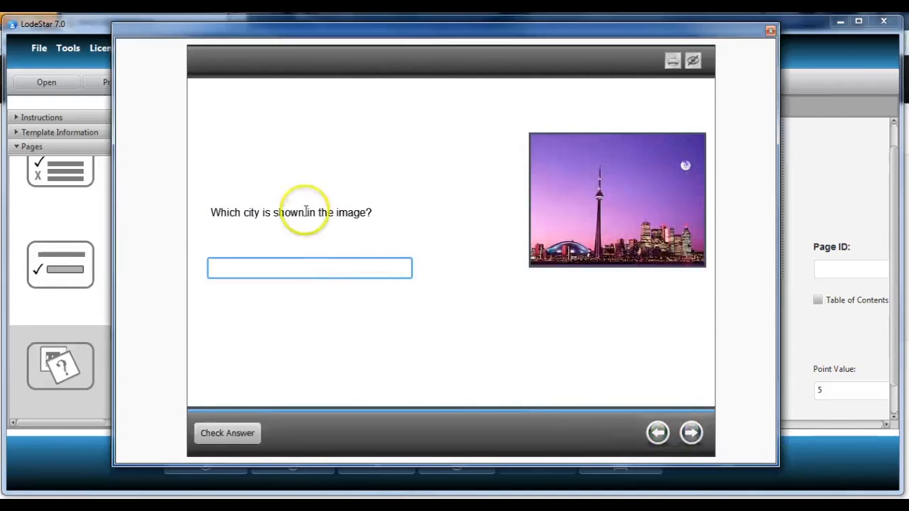
pyautogui.write('Toronto')
pyautogui.click(240, 434)
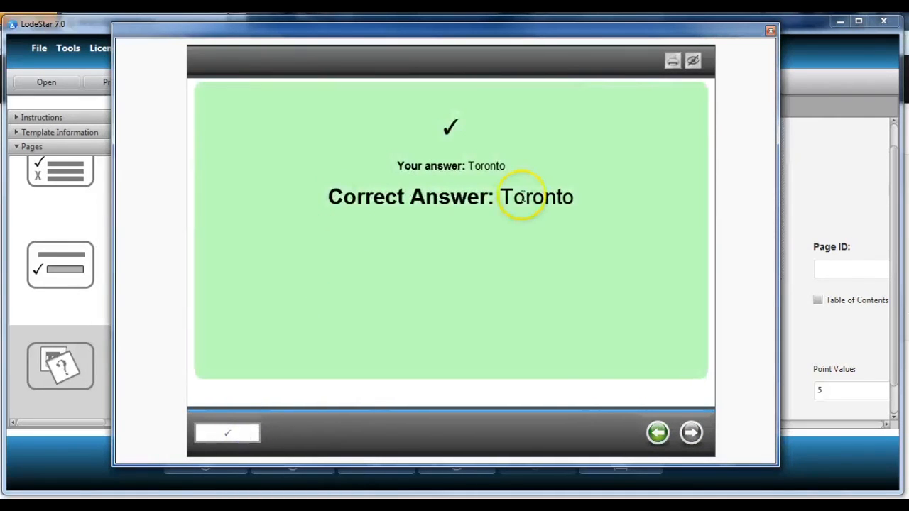
# - Go back to the confederation question, choose 1867 and check the answer
pyautogui.click(659, 435)
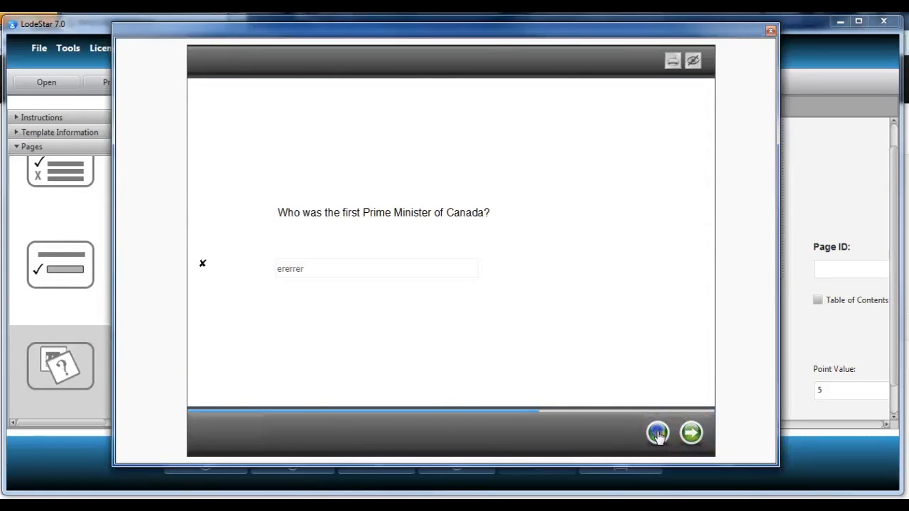
pyautogui.click(659, 435)
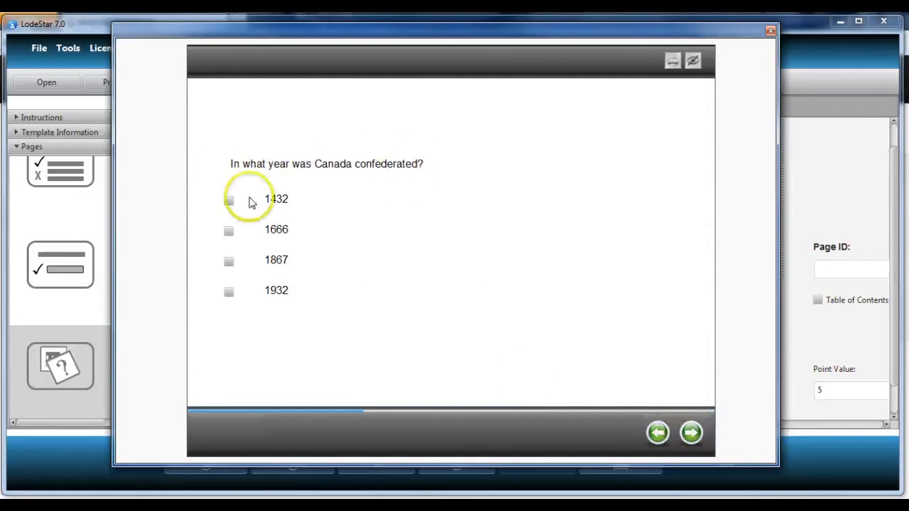
pyautogui.click(229, 261)
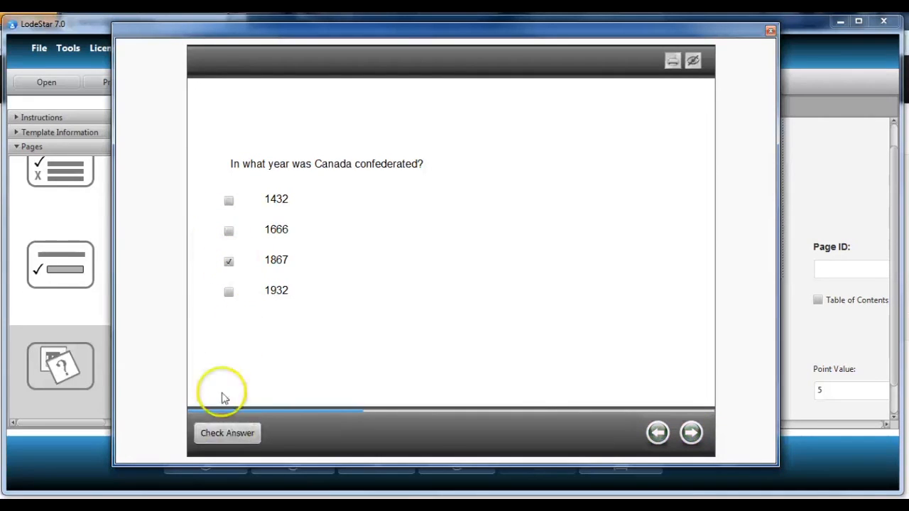
pyautogui.click(229, 432)
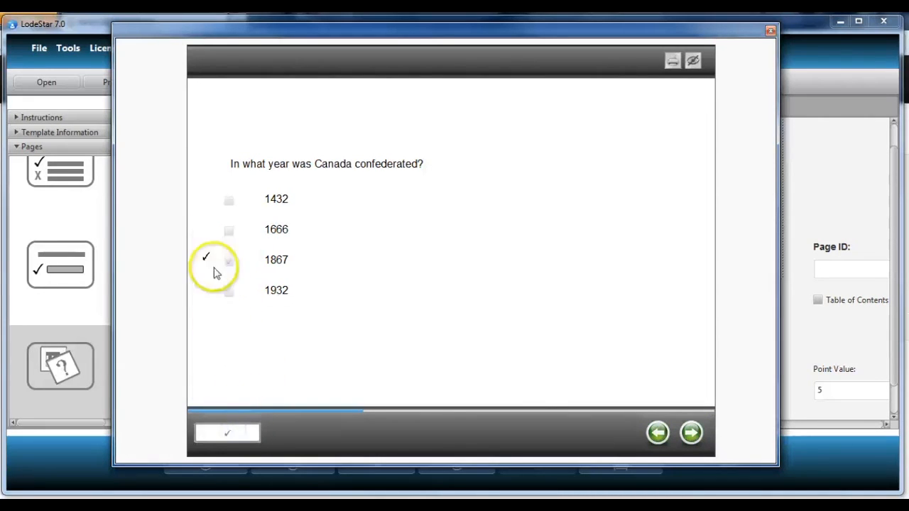
# - Revisit the Prime Minister question in the preview, then close the preview window
pyautogui.click(691, 433)
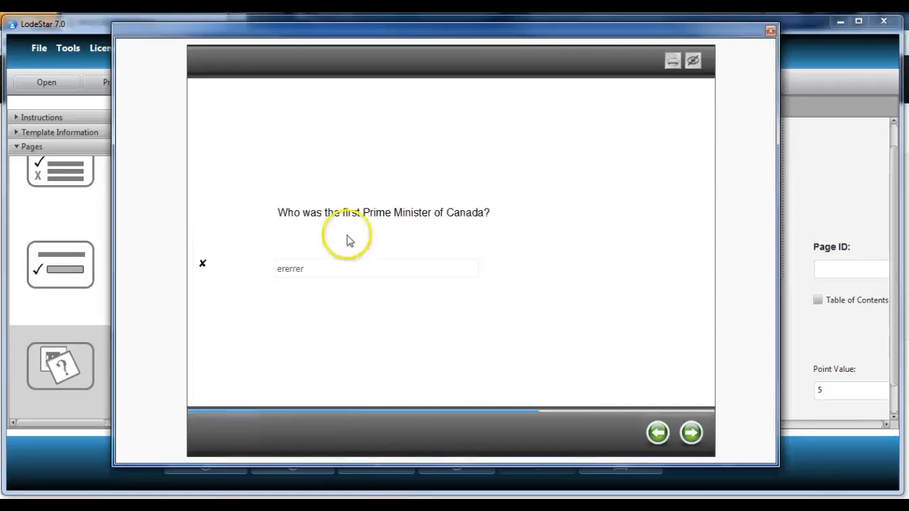
pyautogui.click(299, 270)
pyautogui.moveTo(323, 268); pyautogui.dragTo(195, 270)
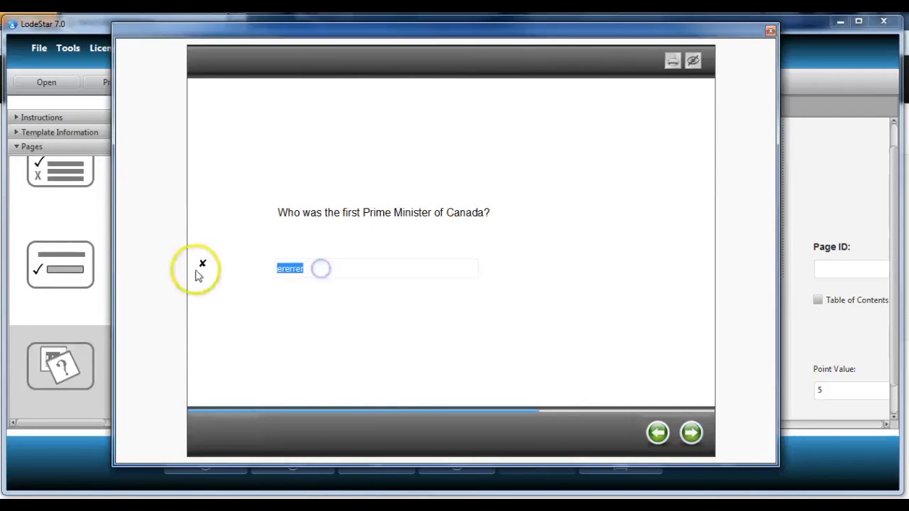
pyautogui.click(691, 436)
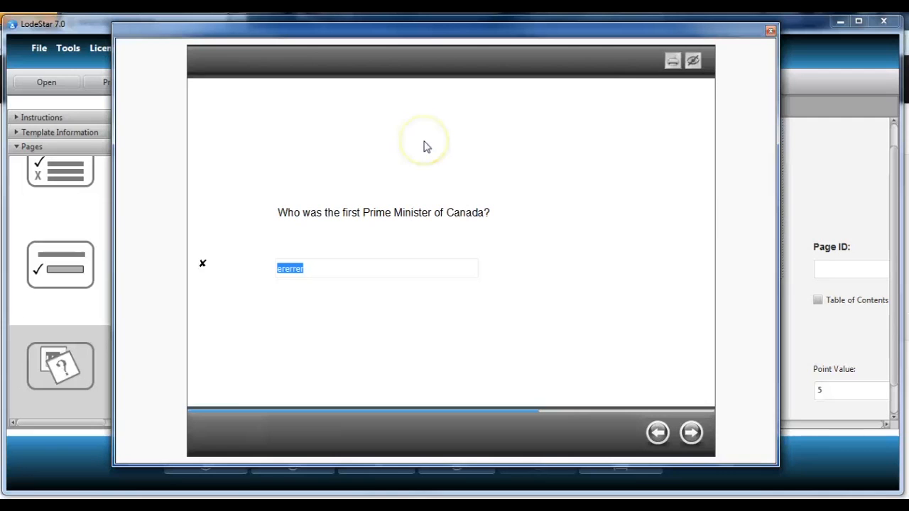
pyautogui.click(771, 31)
pyautogui.scroll(6, 535, 371)
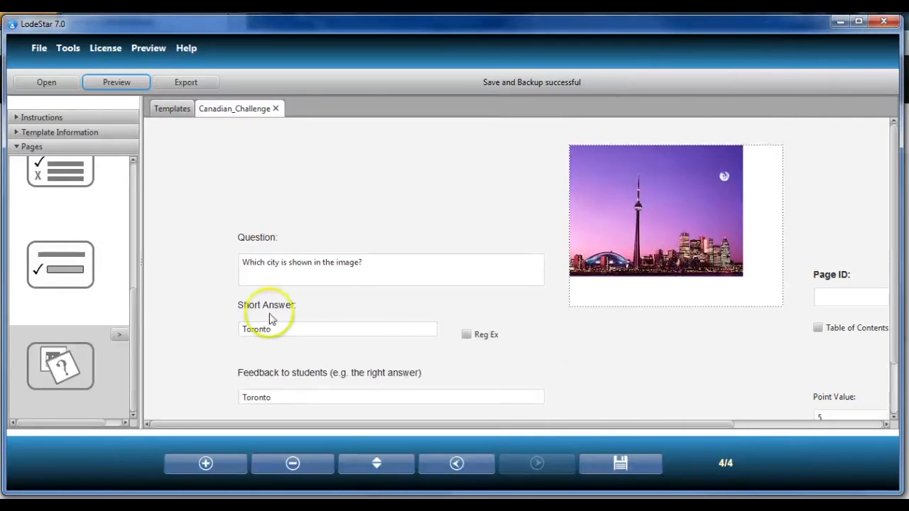
pyautogui.scroll(-4, 353, 352)
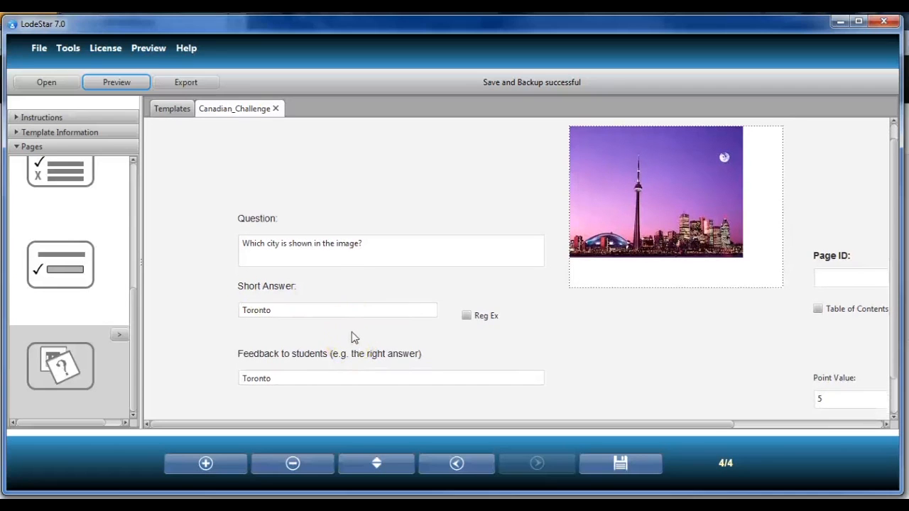